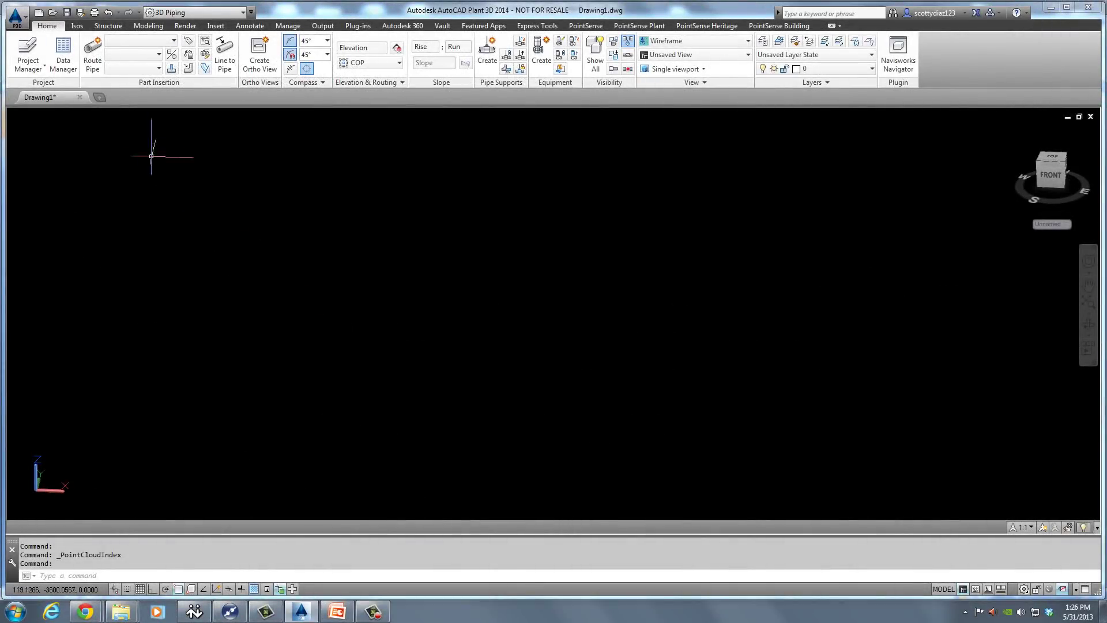
Set up a new point cloud file from the six Focus3D .fls scans in Scans2, using the option to merge them into a single point cloud
{"action": "left_click", "coordinate": [222, 29]}
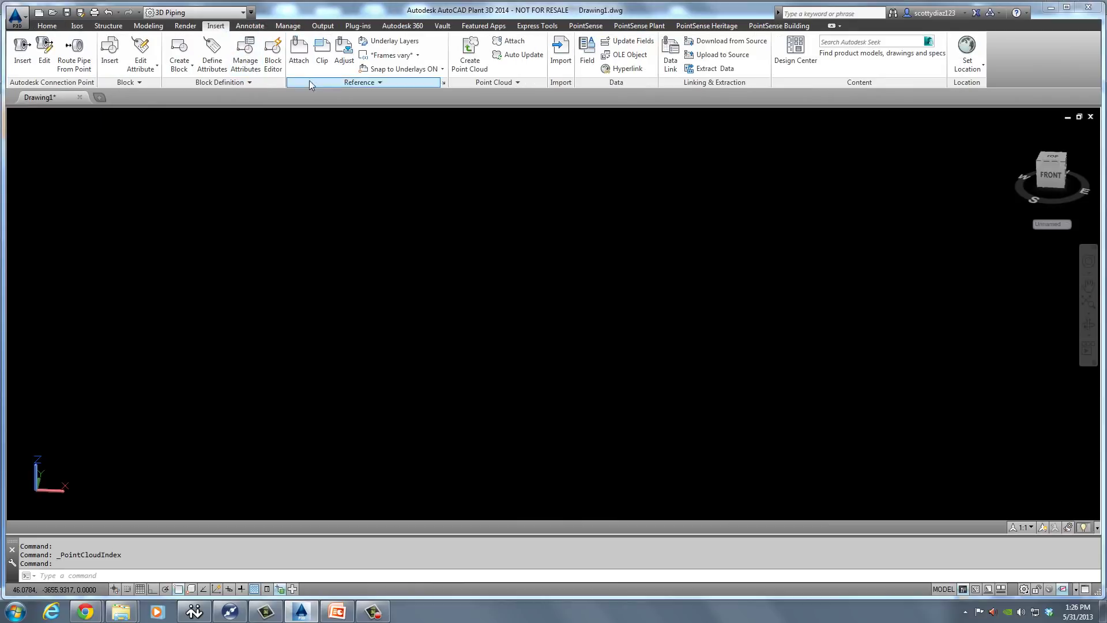
{"action": "left_click", "coordinate": [474, 66]}
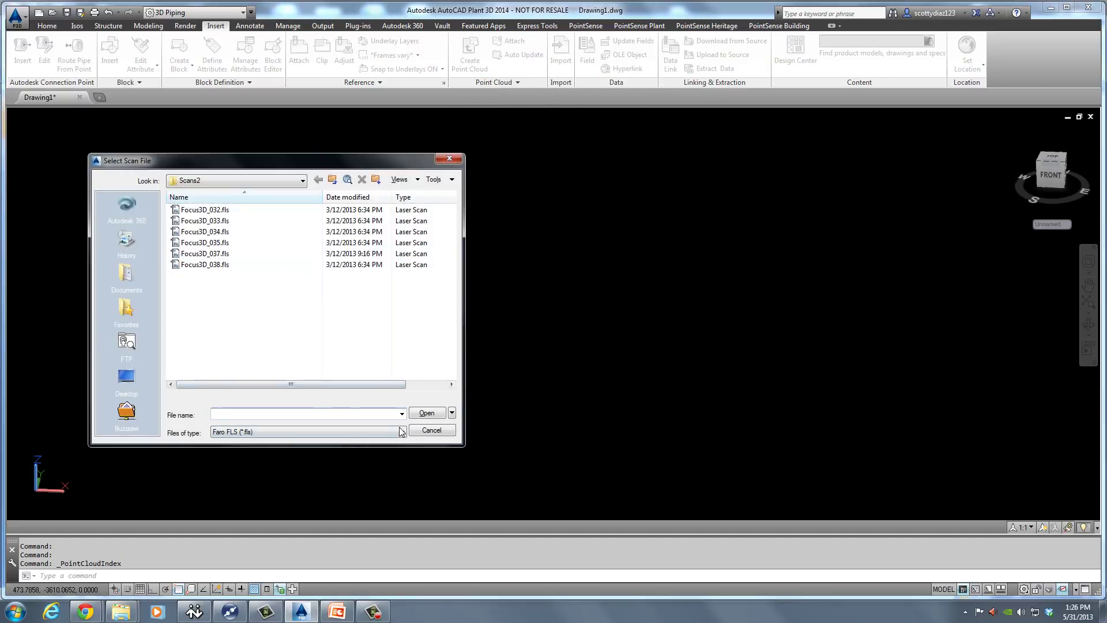
{"action": "left_click", "coordinate": [403, 433]}
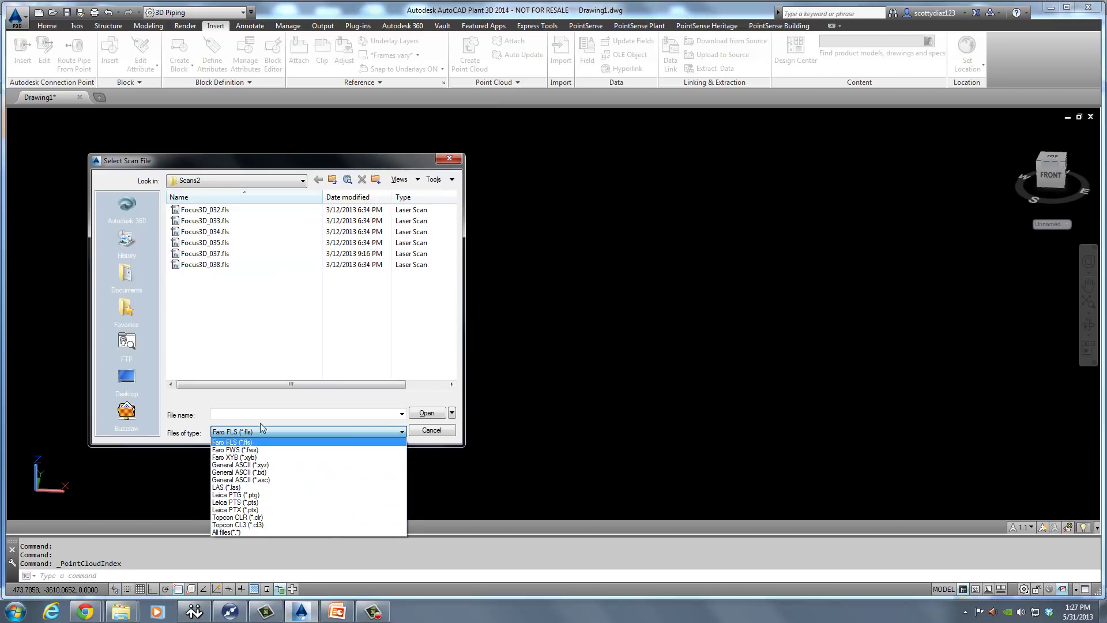
{"action": "left_click", "coordinate": [201, 287]}
{"action": "left_click", "coordinate": [201, 267]}
{"action": "left_click_drag", "start_coordinate": [214, 323], "coordinate": [214, 212]}
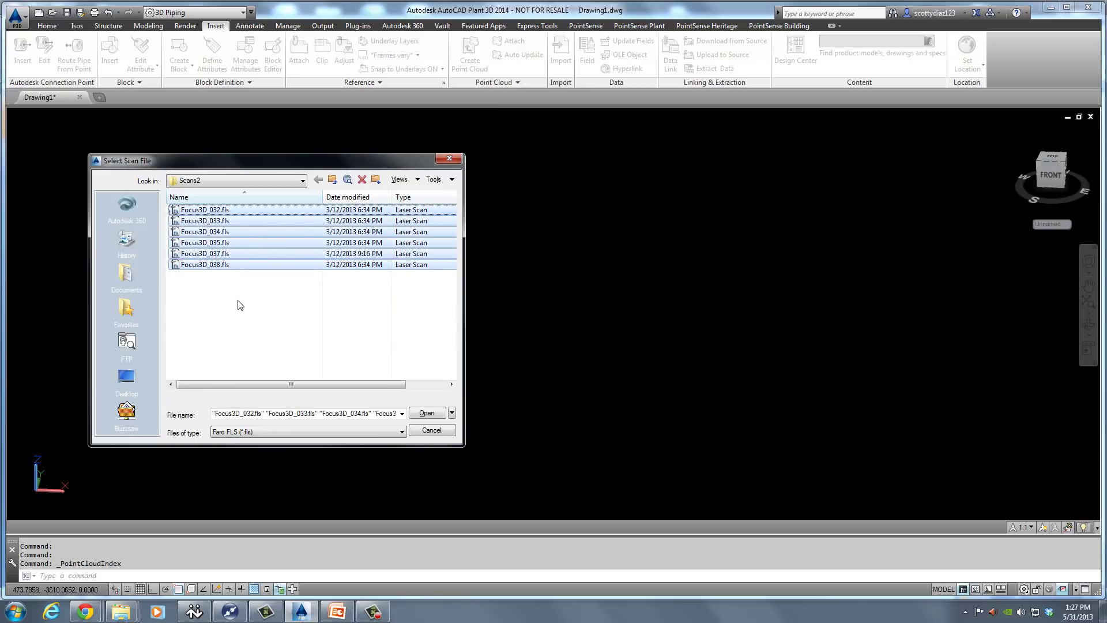
{"action": "left_click", "coordinate": [426, 413]}
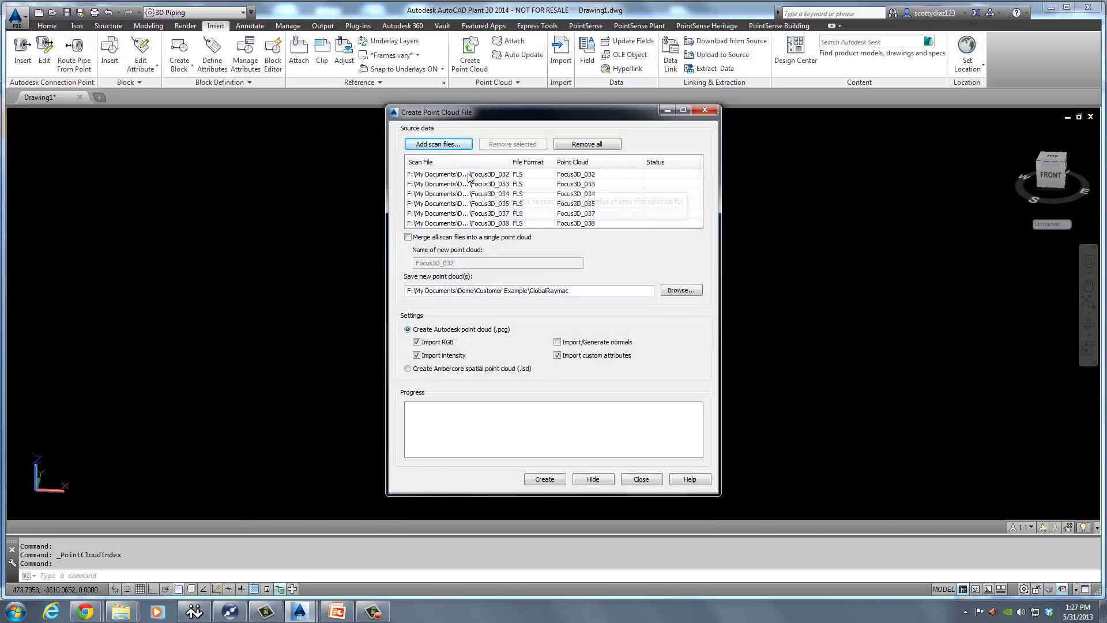
{"action": "left_click", "coordinate": [408, 239]}
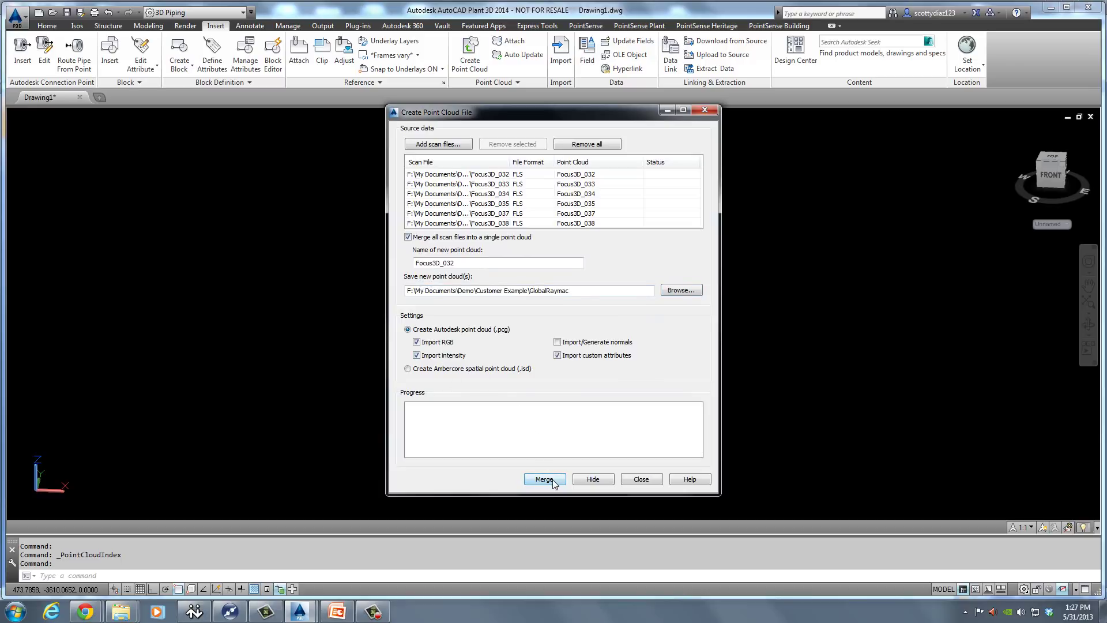
{"action": "left_click", "coordinate": [430, 237]}
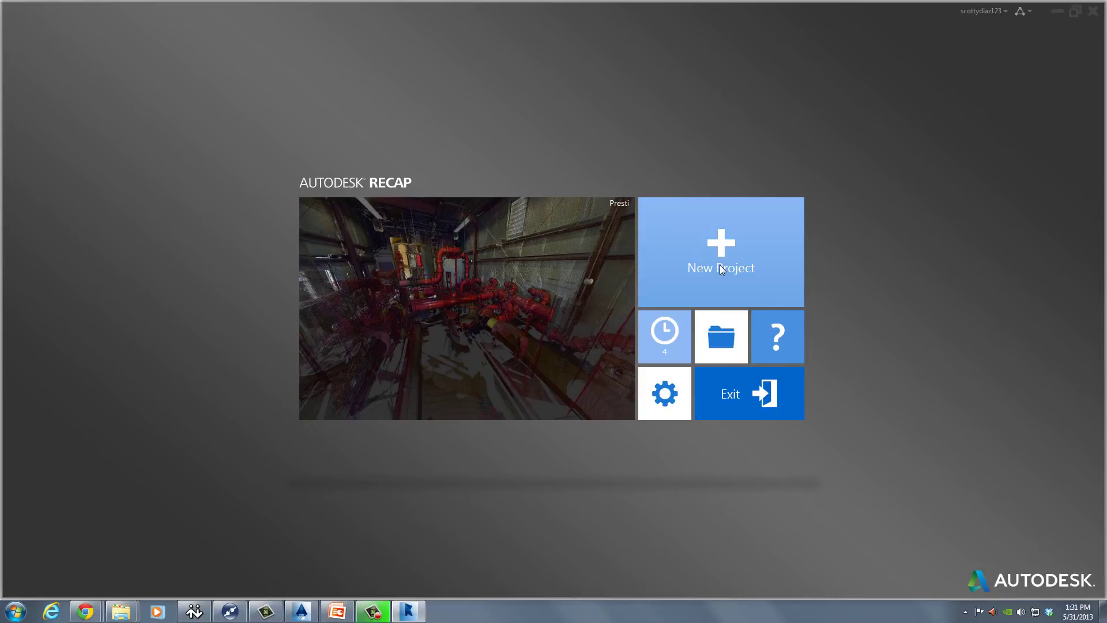
In Autodesk ReCap, create a new project and import the six Focus3D .fls scans from Scans2 with the default import settings
{"action": "left_click", "coordinate": [719, 283]}
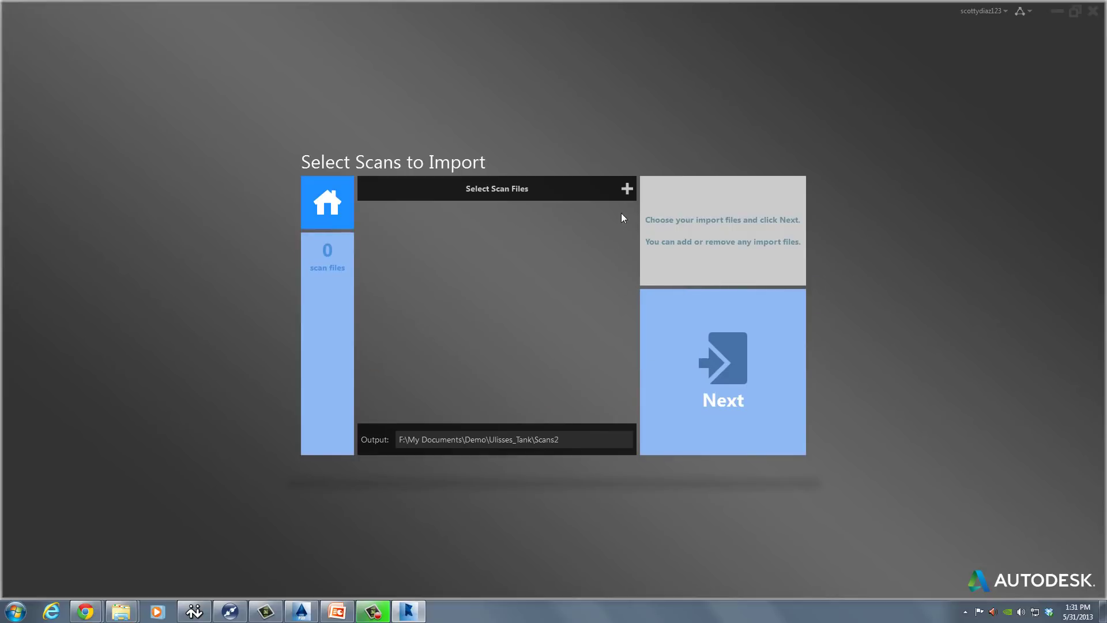
{"action": "left_click", "coordinate": [628, 188]}
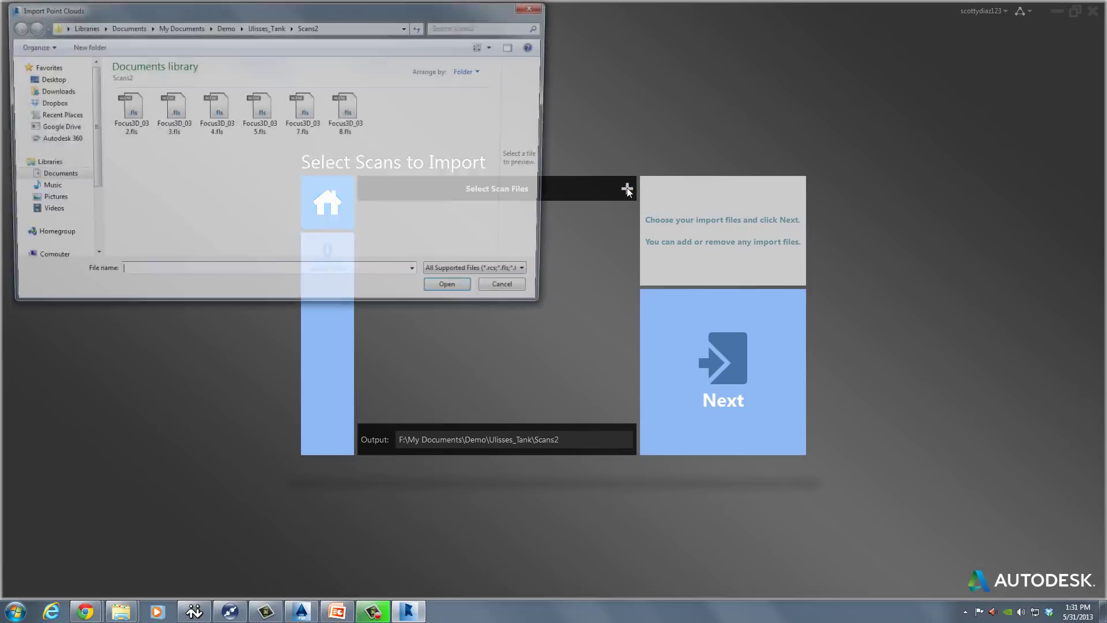
{"action": "left_click", "coordinate": [535, 275]}
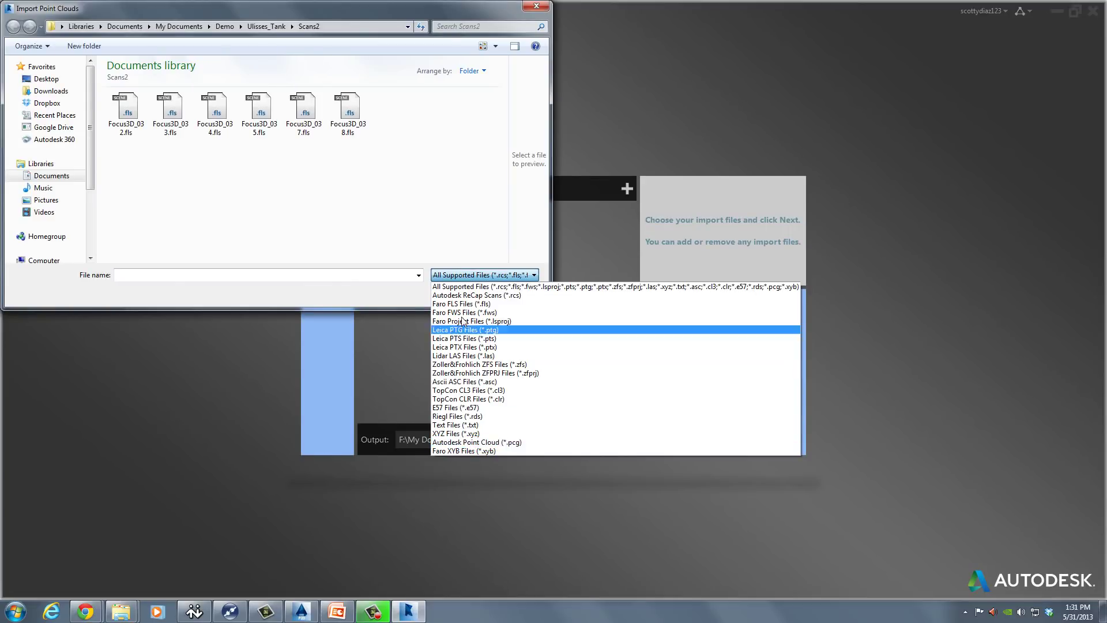
{"action": "left_click", "coordinate": [496, 286]}
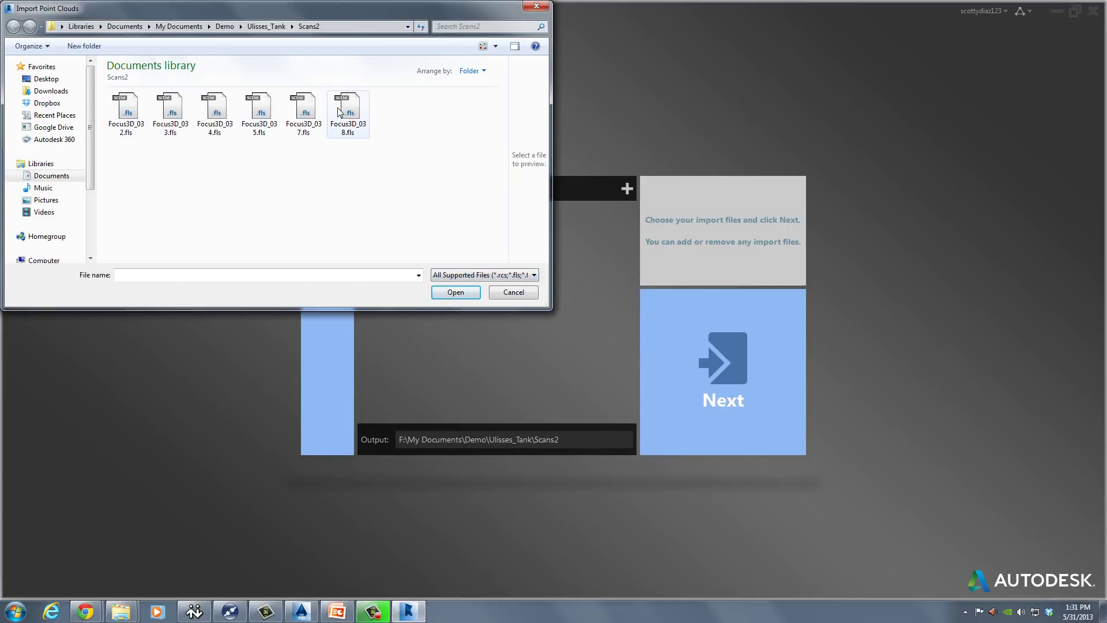
{"action": "left_click", "coordinate": [125, 110]}
{"action": "left_click", "coordinate": [351, 108], "text": "shift"}
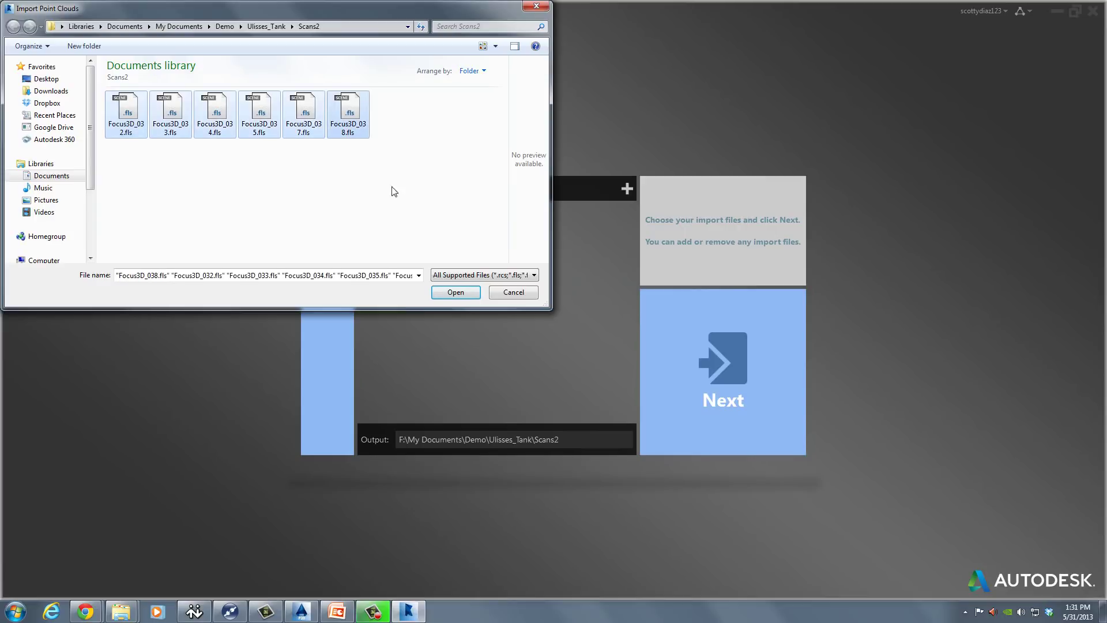
{"action": "left_click", "coordinate": [457, 292]}
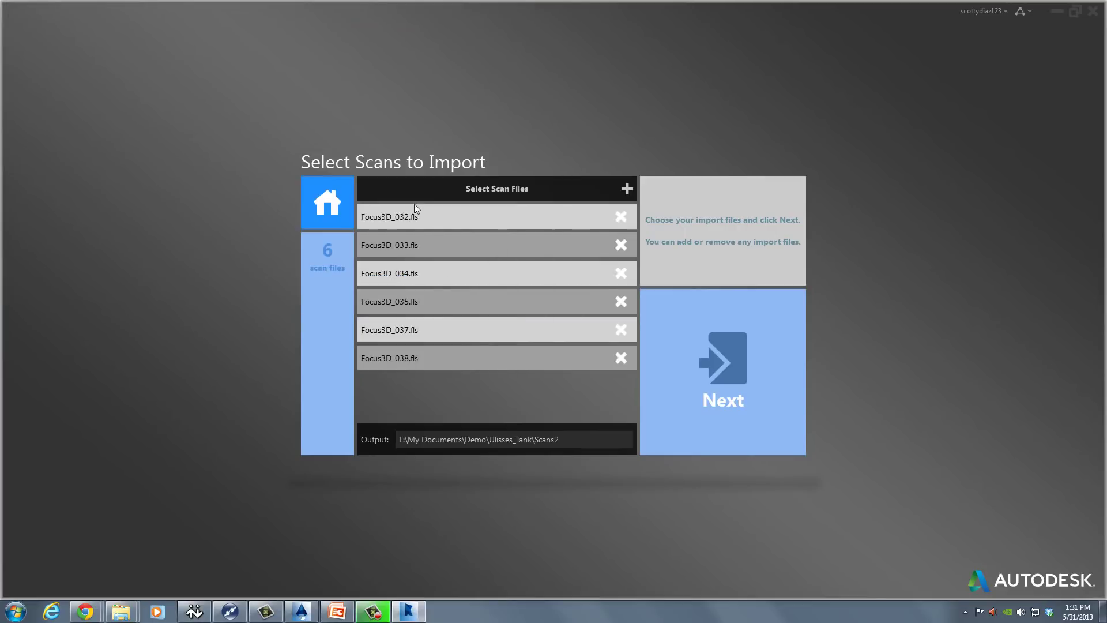
{"action": "left_click", "coordinate": [716, 358]}
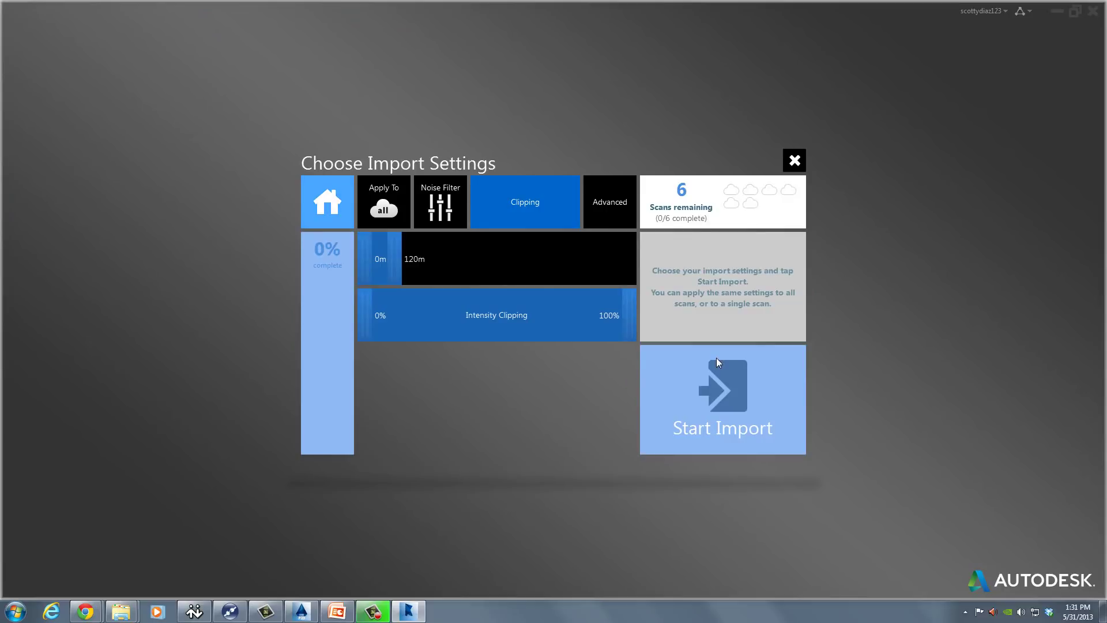
{"action": "left_click", "coordinate": [760, 414]}
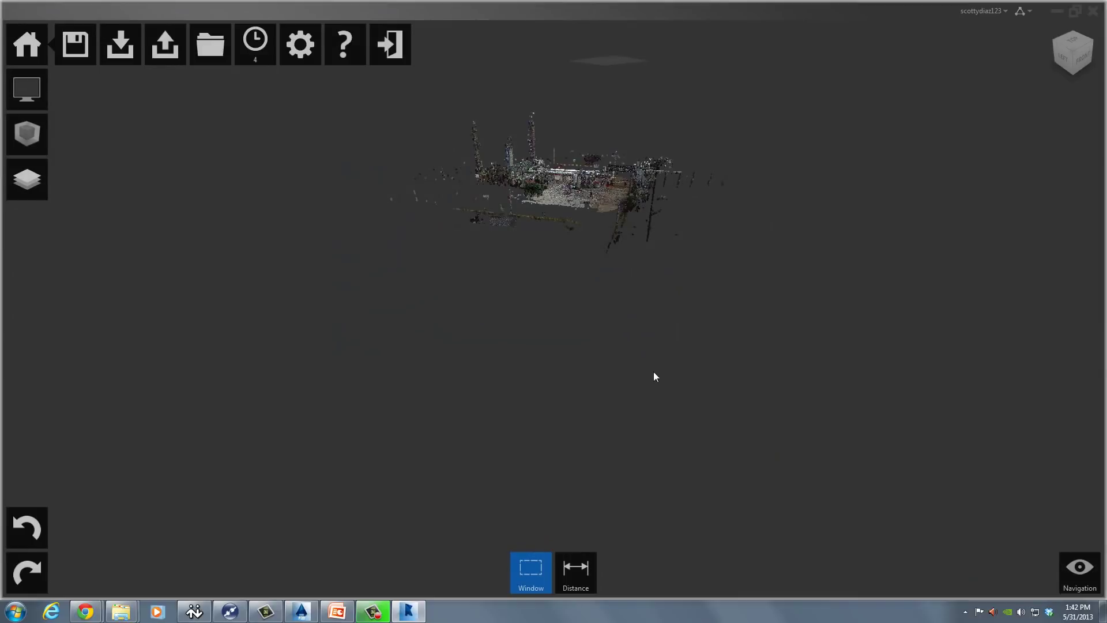
Examine the imported plant scan from above and up close around the vertical pipes and valves
{"action": "middle_click_drag", "start_coordinate": [648, 236], "coordinate": [619, 371]}
{"action": "middle_click_drag", "start_coordinate": [560, 267], "coordinate": [549, 358], "text": "shift"}
{"action": "scroll", "coordinate": [557, 318], "scroll_direction": "up", "scroll_amount": 3}
{"action": "scroll", "coordinate": [556, 318], "scroll_direction": "up", "scroll_amount": 5}
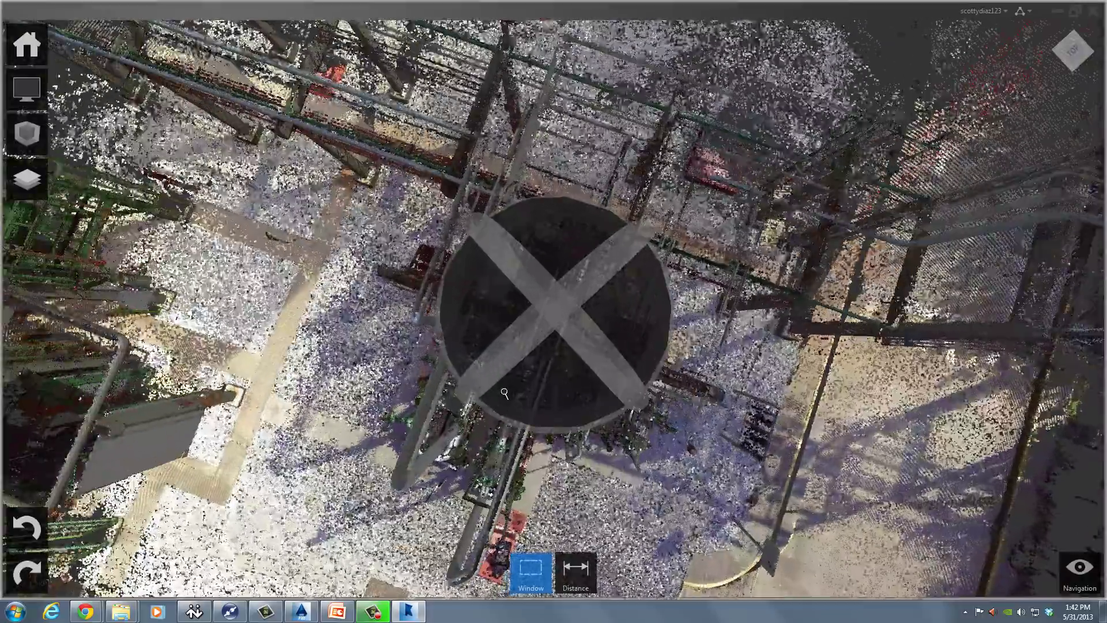
{"action": "left_click_drag", "start_coordinate": [533, 376], "coordinate": [442, 279]}
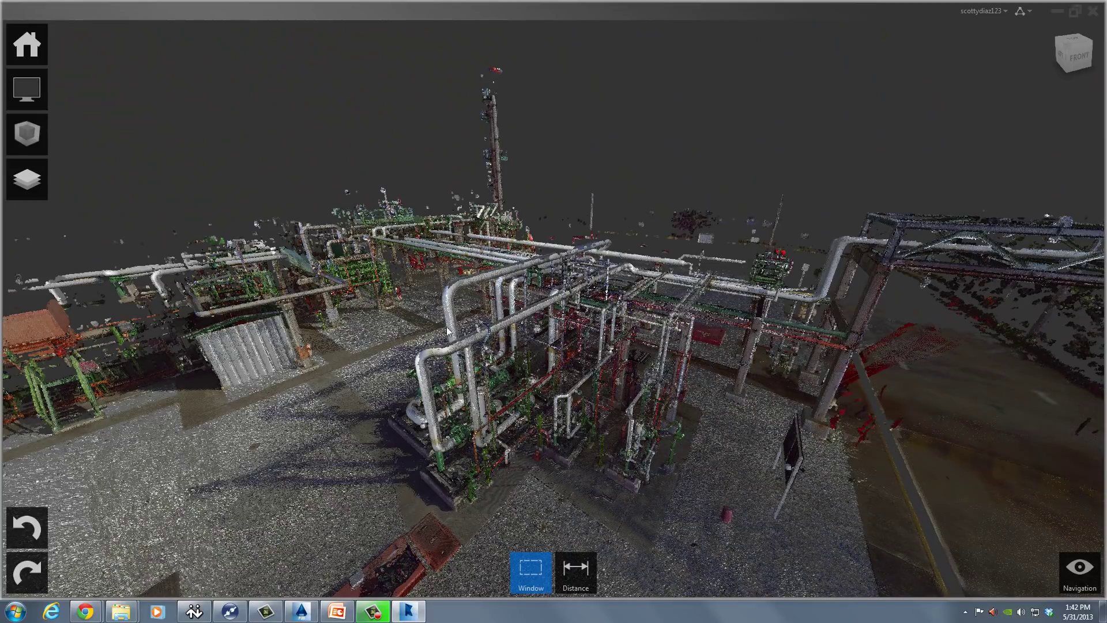
{"action": "scroll", "coordinate": [455, 441], "scroll_direction": "up", "scroll_amount": 6}
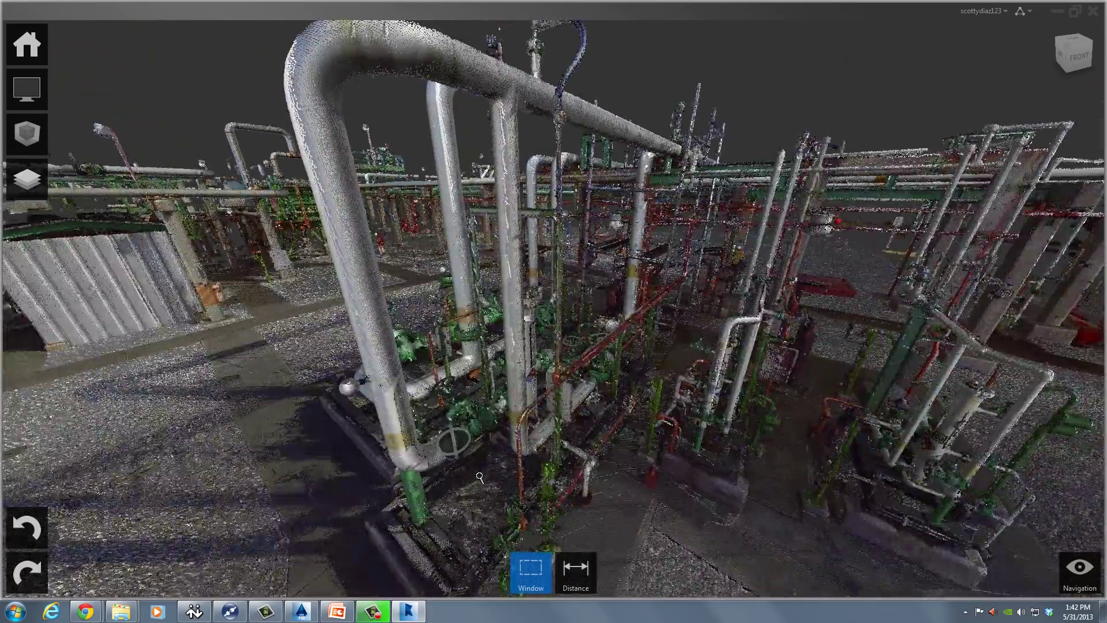
{"action": "middle_click_drag", "start_coordinate": [455, 441], "coordinate": [444, 413], "text": "shift"}
{"action": "scroll", "coordinate": [466, 455], "scroll_direction": "up", "scroll_amount": 3}
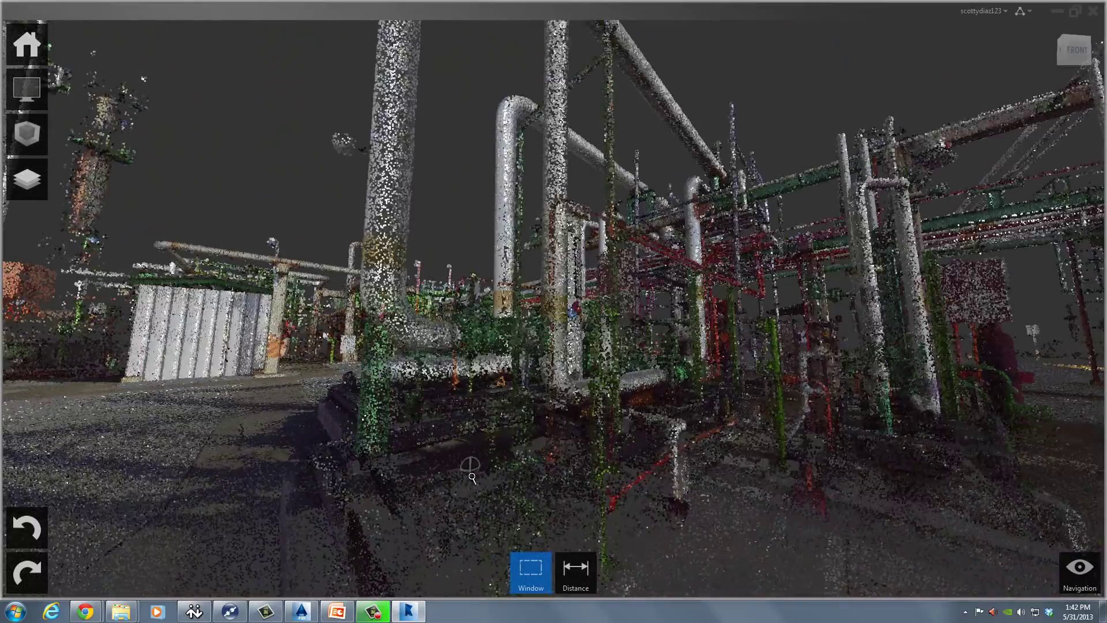
{"action": "middle_click_drag", "start_coordinate": [466, 304], "coordinate": [522, 346], "text": "shift"}
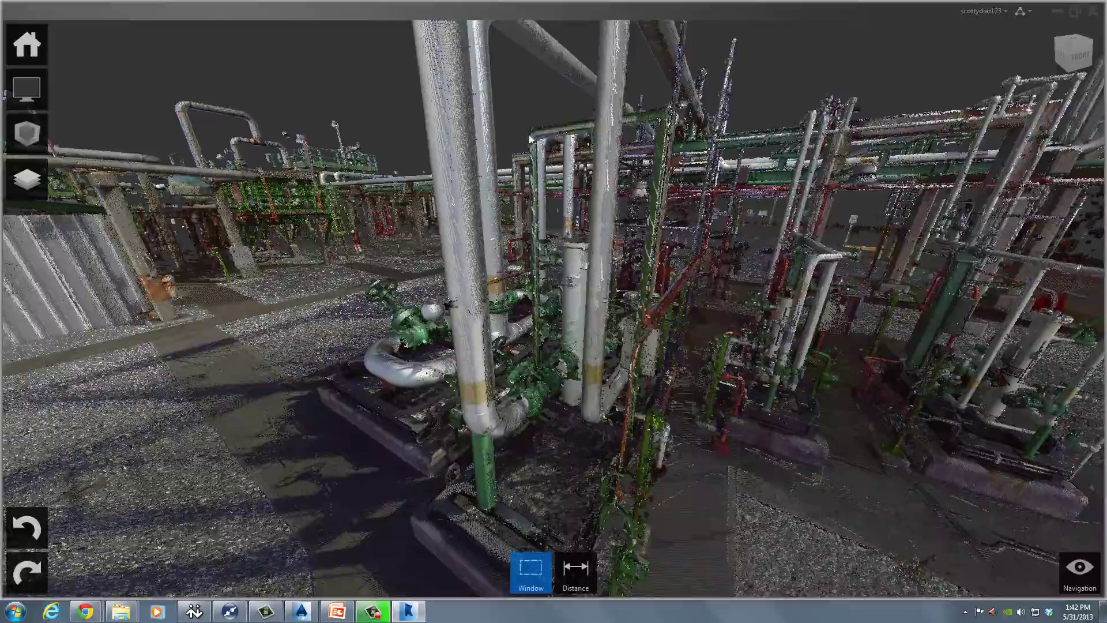
From a top view, fence a four-sided area around the central pipework and clip away all points outside it
{"action": "middle_click_drag", "start_coordinate": [508, 115], "coordinate": [510, 336], "text": "shift"}
{"action": "scroll", "coordinate": [510, 212], "scroll_direction": "down", "scroll_amount": 4}
{"action": "left_click", "coordinate": [531, 574]}
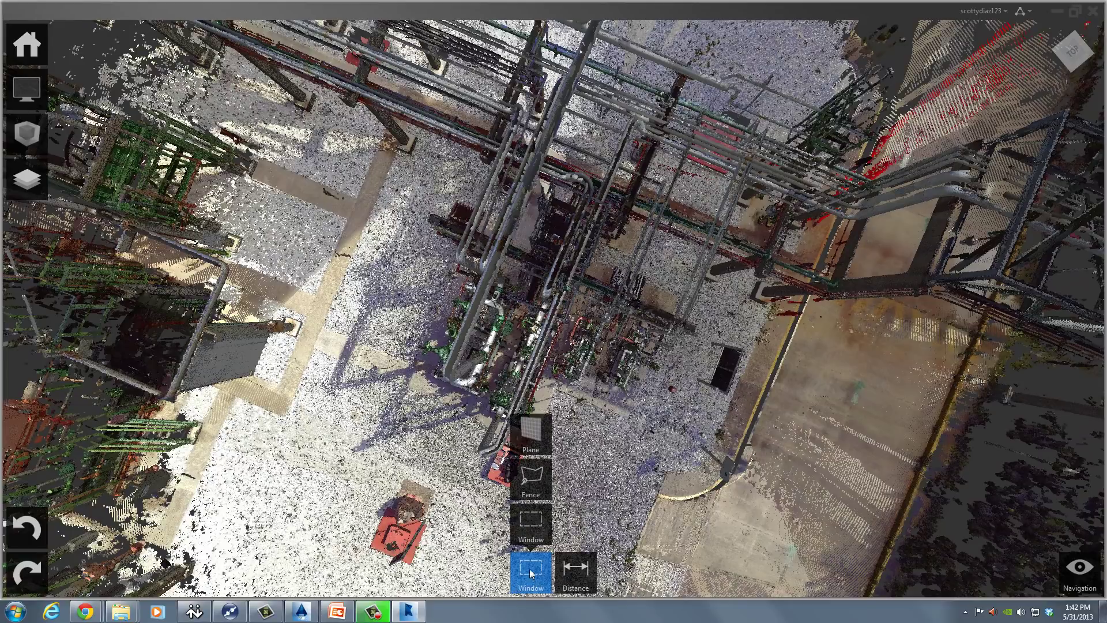
{"action": "left_click", "coordinate": [539, 490]}
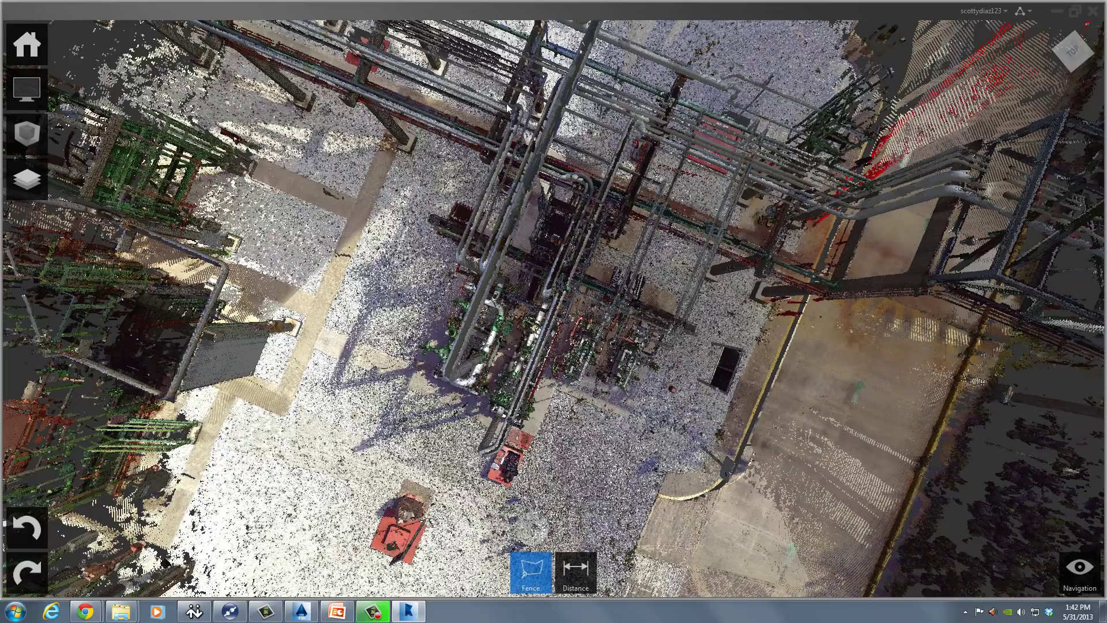
{"action": "left_click", "coordinate": [508, 39]}
{"action": "left_click", "coordinate": [365, 423]}
{"action": "left_click", "coordinate": [568, 535]}
{"action": "double_click", "coordinate": [755, 29]}
{"action": "left_click", "coordinate": [549, 578]}
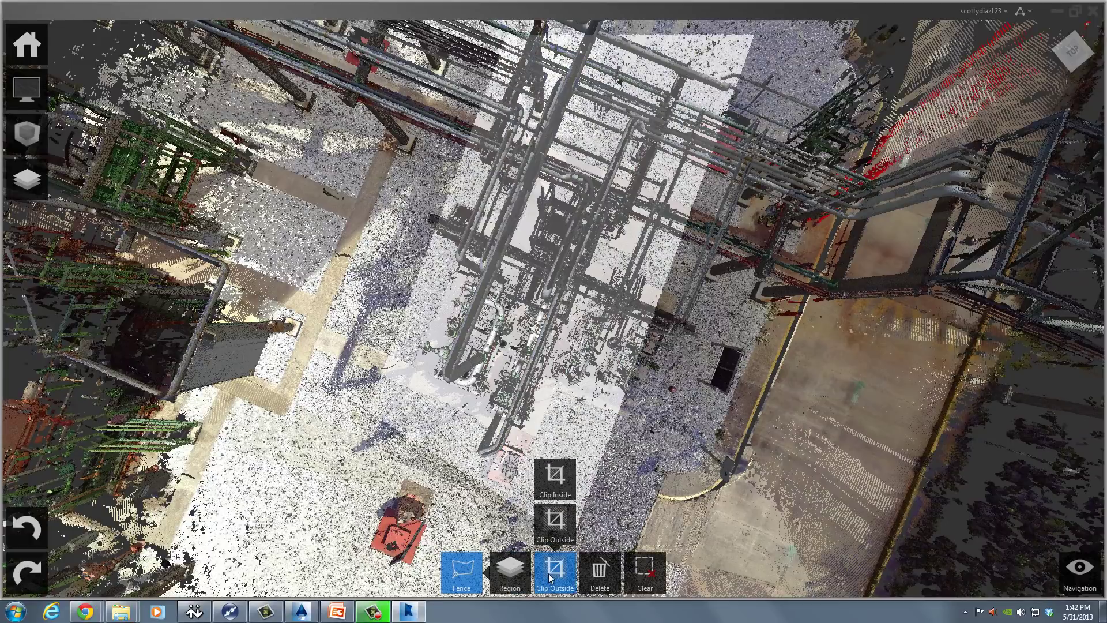
{"action": "left_click", "coordinate": [564, 570]}
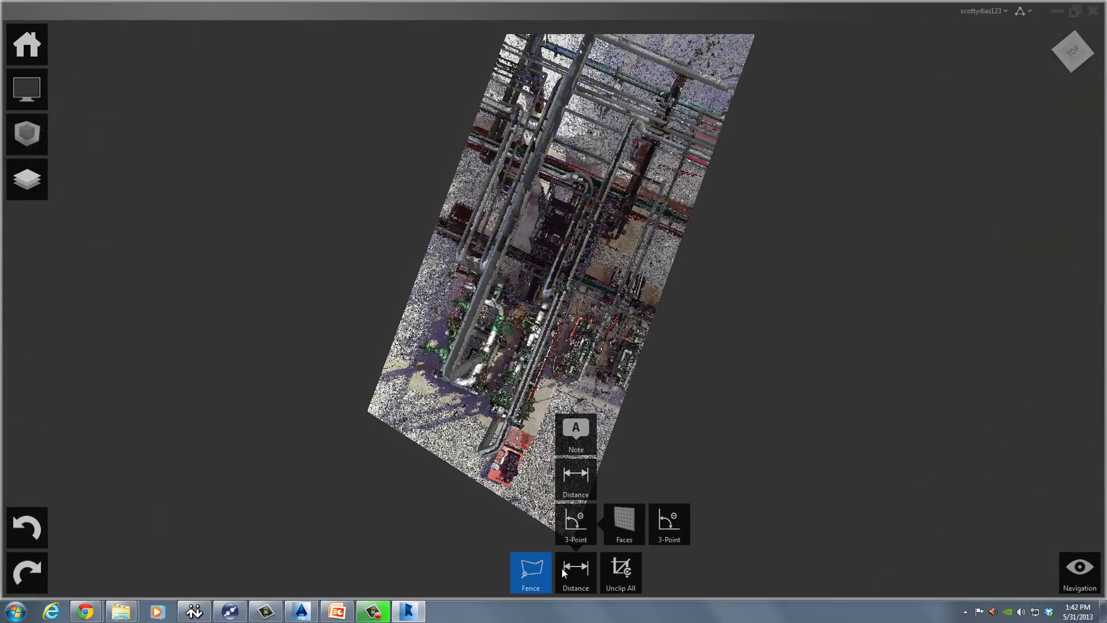
{"action": "middle_click_drag", "start_coordinate": [714, 436], "coordinate": [614, 315], "text": "shift"}
{"action": "scroll", "coordinate": [639, 317], "scroll_direction": "up", "scroll_amount": 2}
{"action": "scroll", "coordinate": [647, 340], "scroll_direction": "up", "scroll_amount": 3}
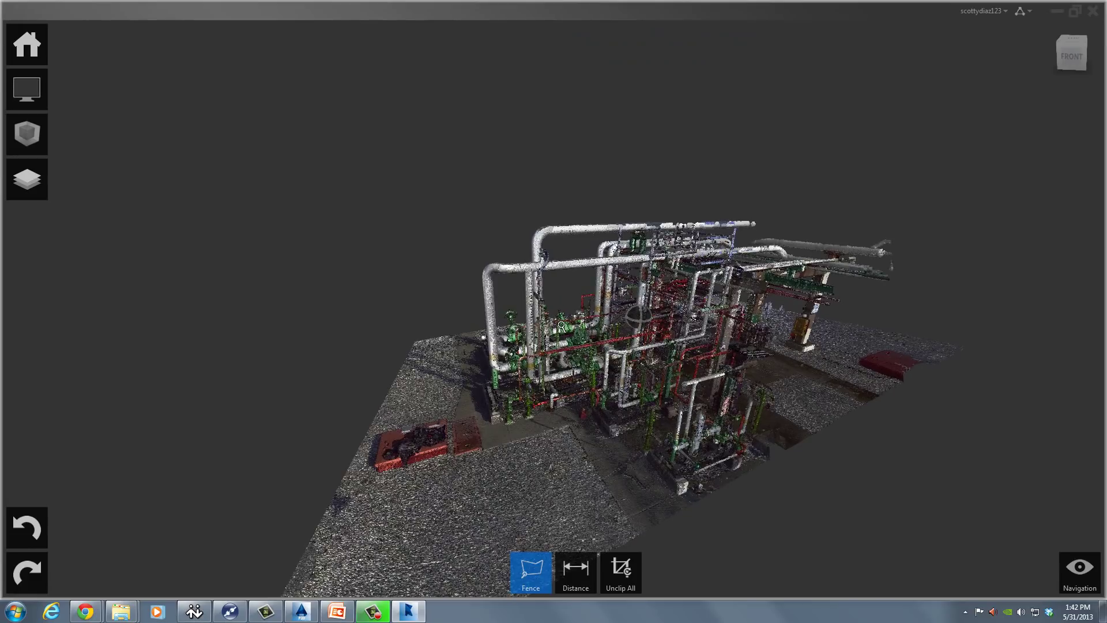
{"action": "mouse_move", "coordinate": [36, 48]}
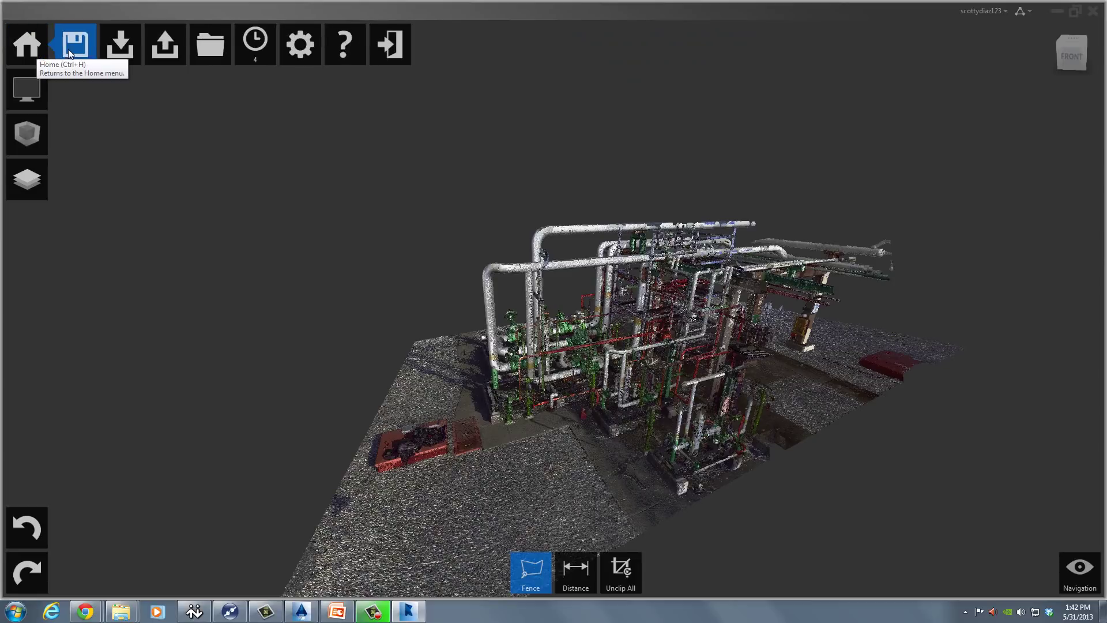
{"action": "mouse_move", "coordinate": [69, 51]}
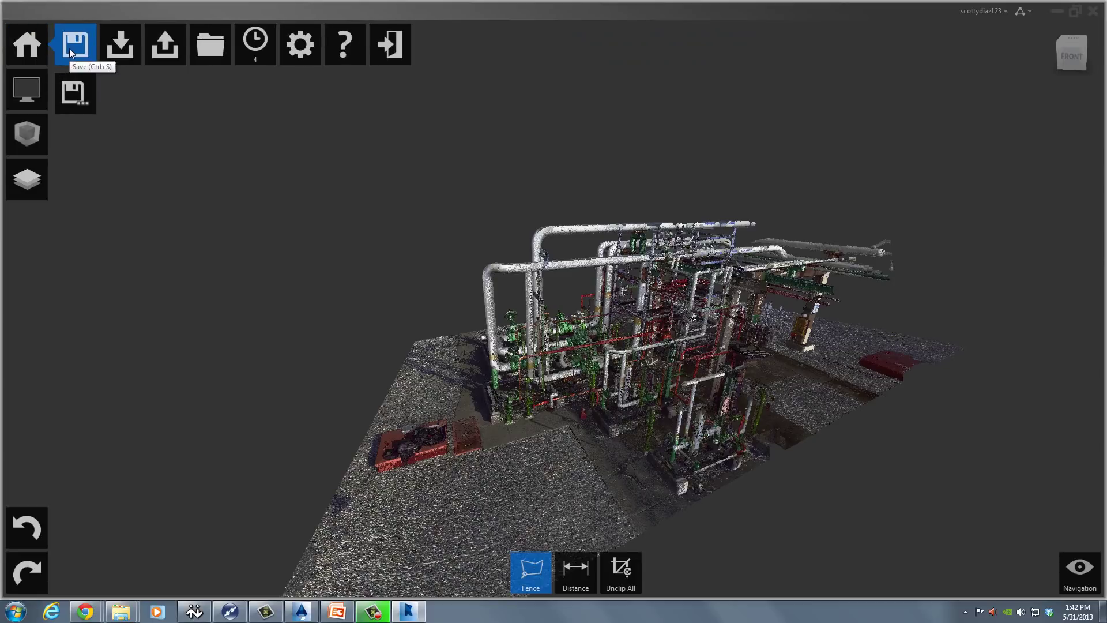
{"action": "left_click", "coordinate": [72, 92]}
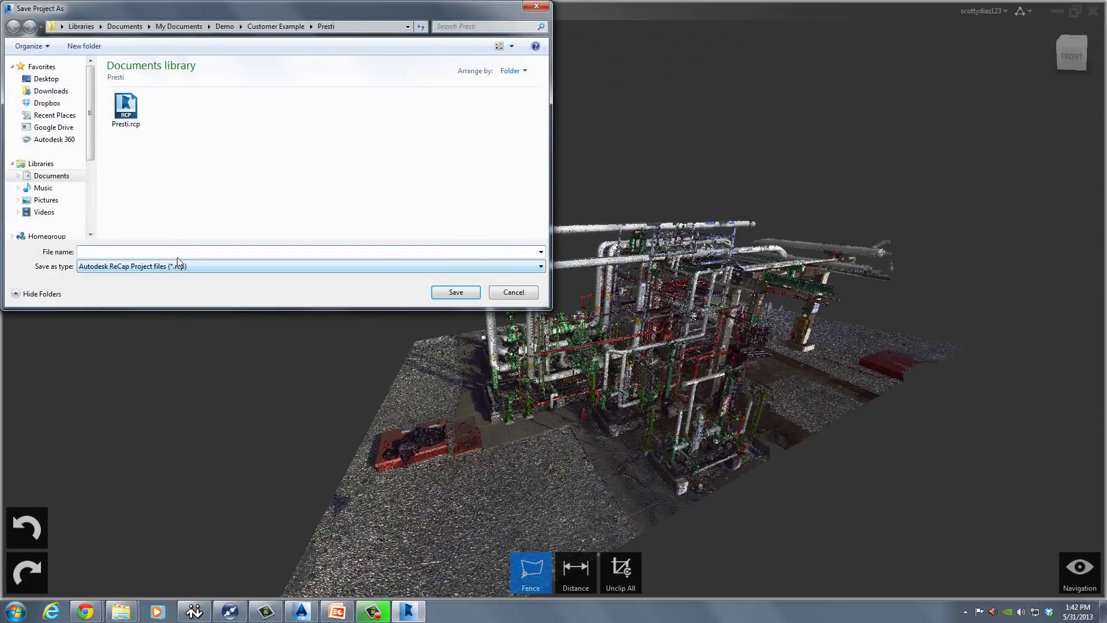
{"action": "type", "text": "blahblah"}
{"action": "left_click", "coordinate": [513, 294]}
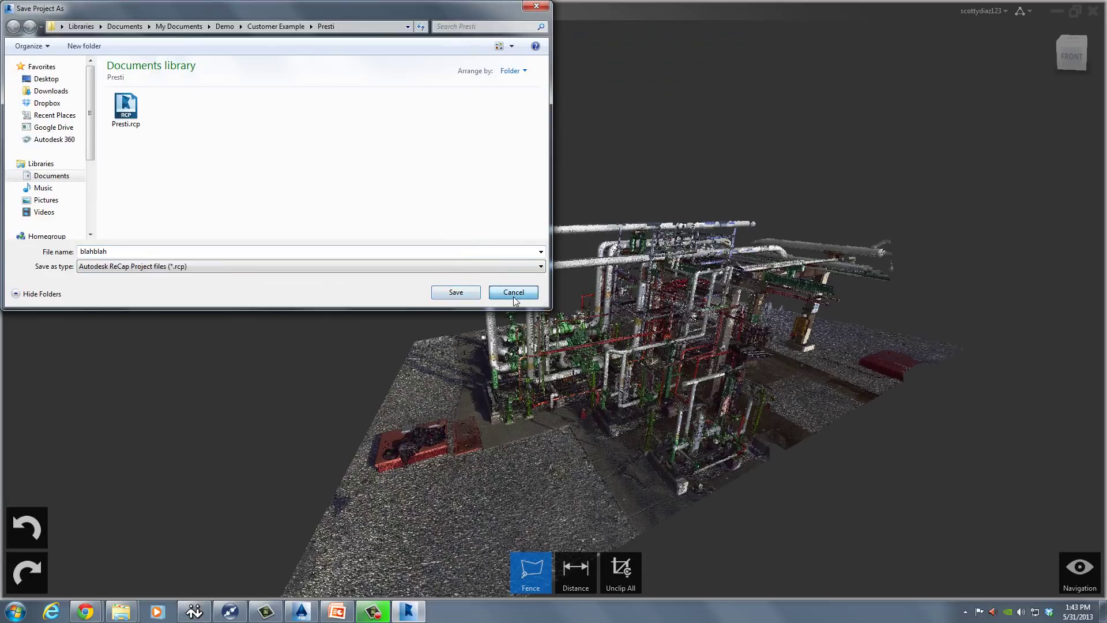
Set up an export of the clipped point cloud to the Scans3 folder in PCG (*.pcg) format and enter a file name
{"action": "left_click", "coordinate": [27, 44]}
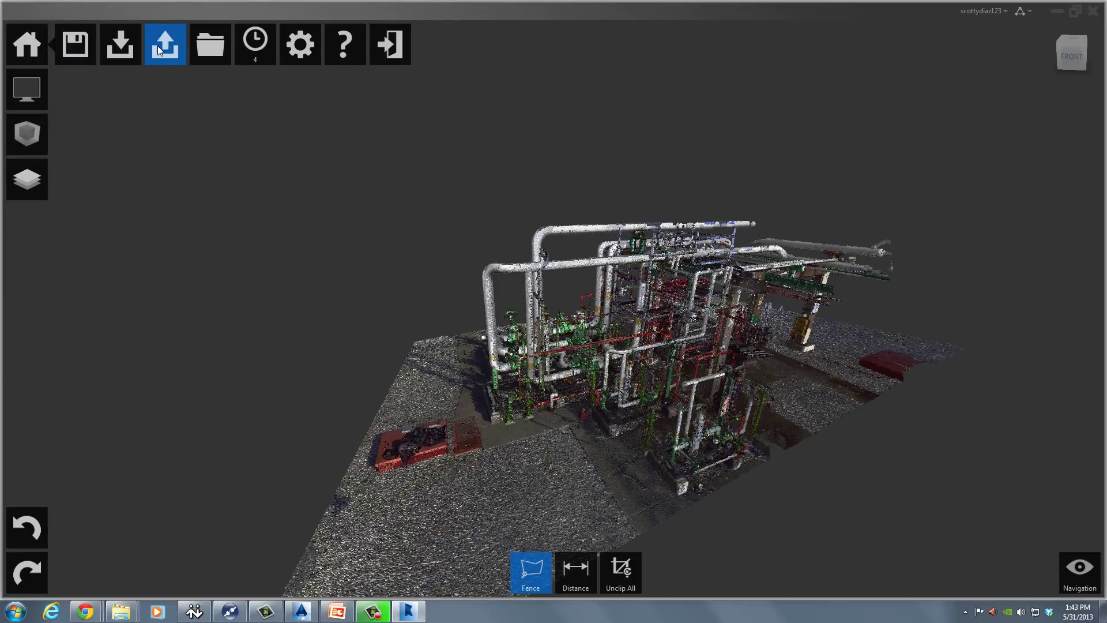
{"action": "left_click", "coordinate": [157, 46]}
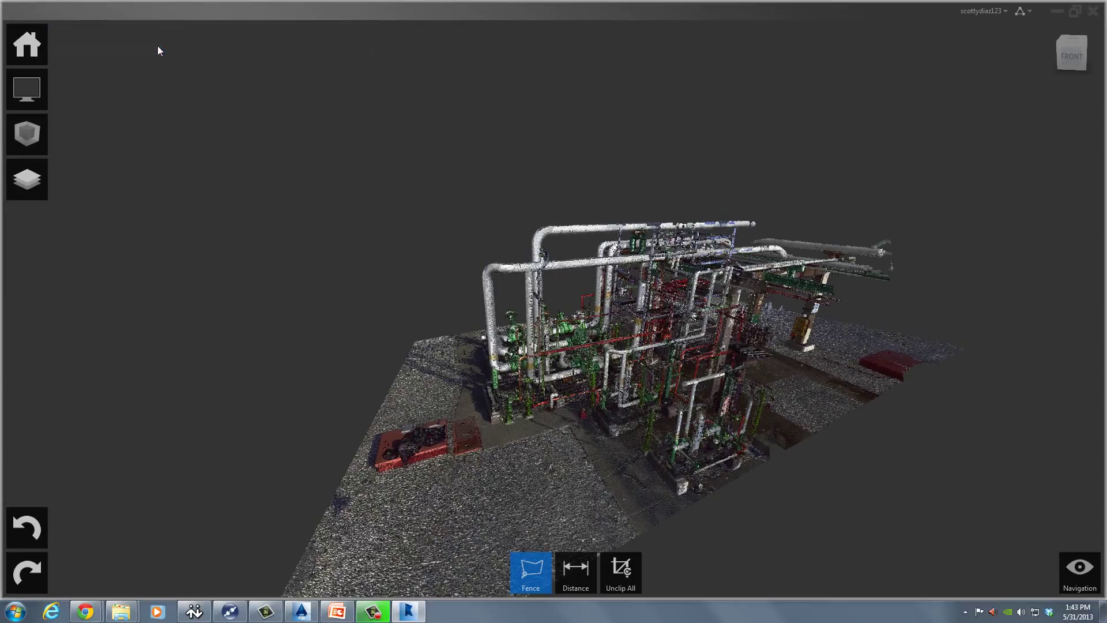
{"action": "left_click", "coordinate": [122, 266]}
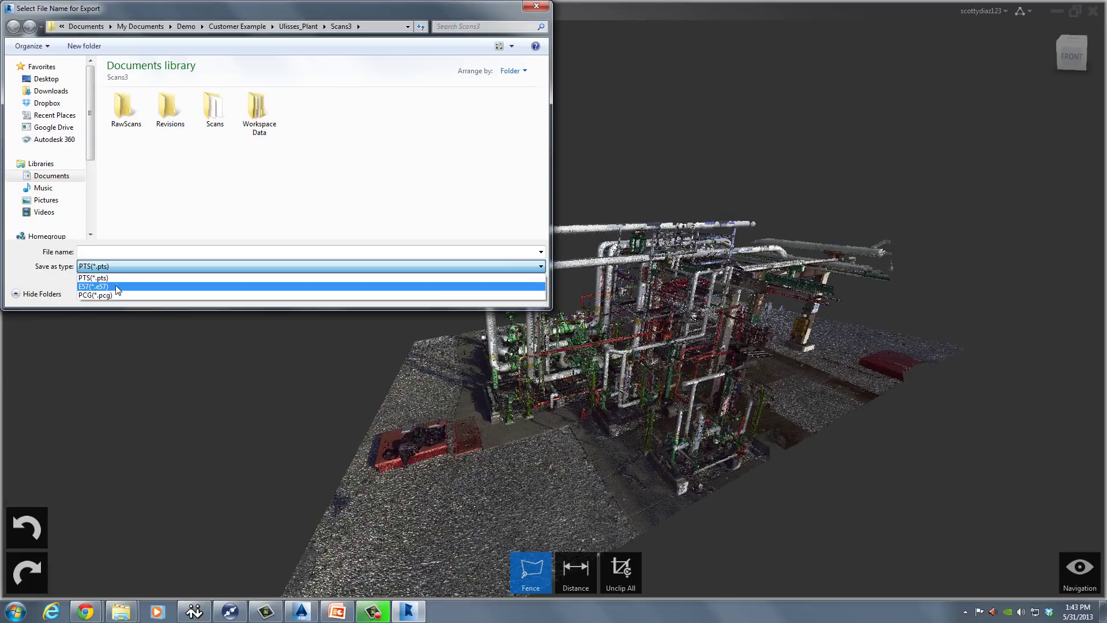
{"action": "left_click", "coordinate": [108, 295]}
{"action": "left_click", "coordinate": [112, 252]}
{"action": "type", "text": "C"}
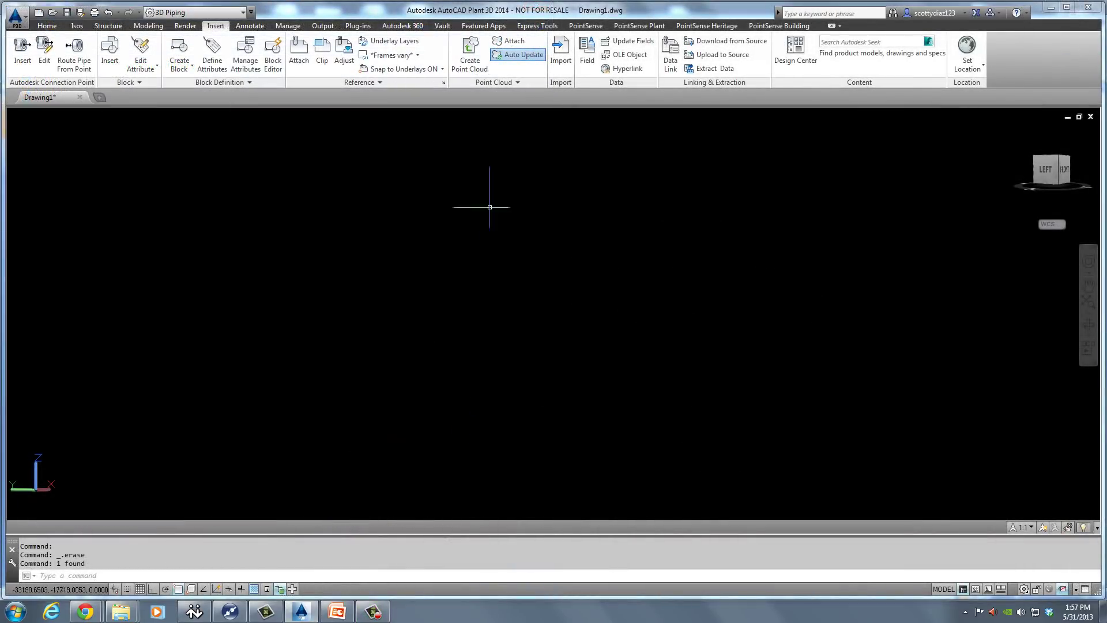
Attach the ReCap project PlantProj.rcp from Scans3 to the drawing as a point cloud with a scale of 3
{"action": "left_click", "coordinate": [510, 42]}
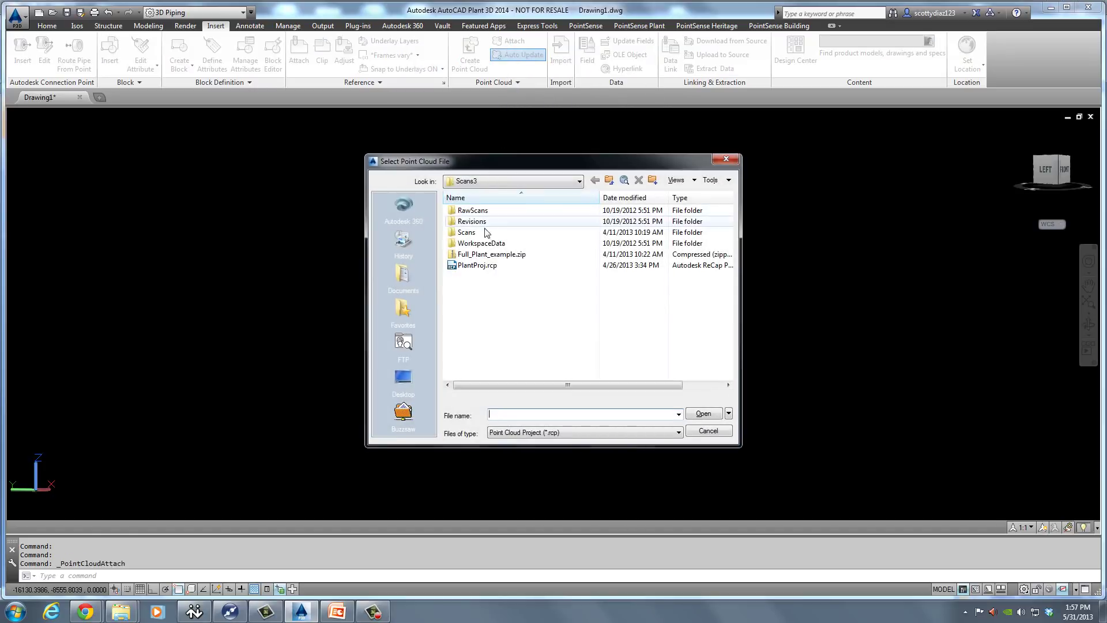
{"action": "left_click", "coordinate": [478, 265]}
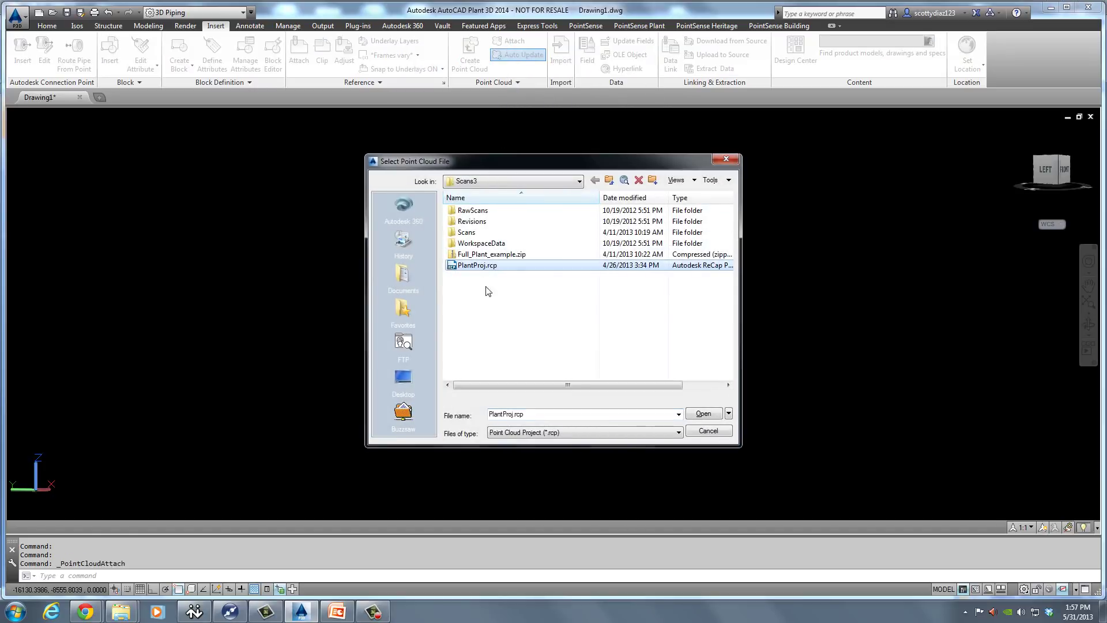
{"action": "left_click", "coordinate": [660, 434]}
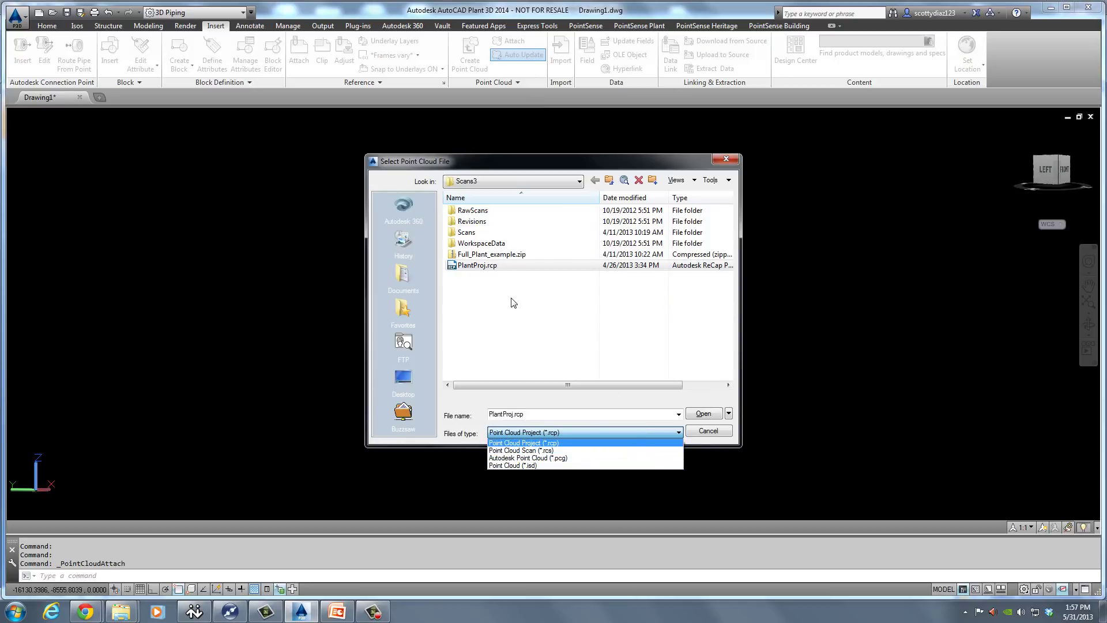
{"action": "left_click", "coordinate": [496, 269]}
{"action": "double_click", "coordinate": [495, 266]}
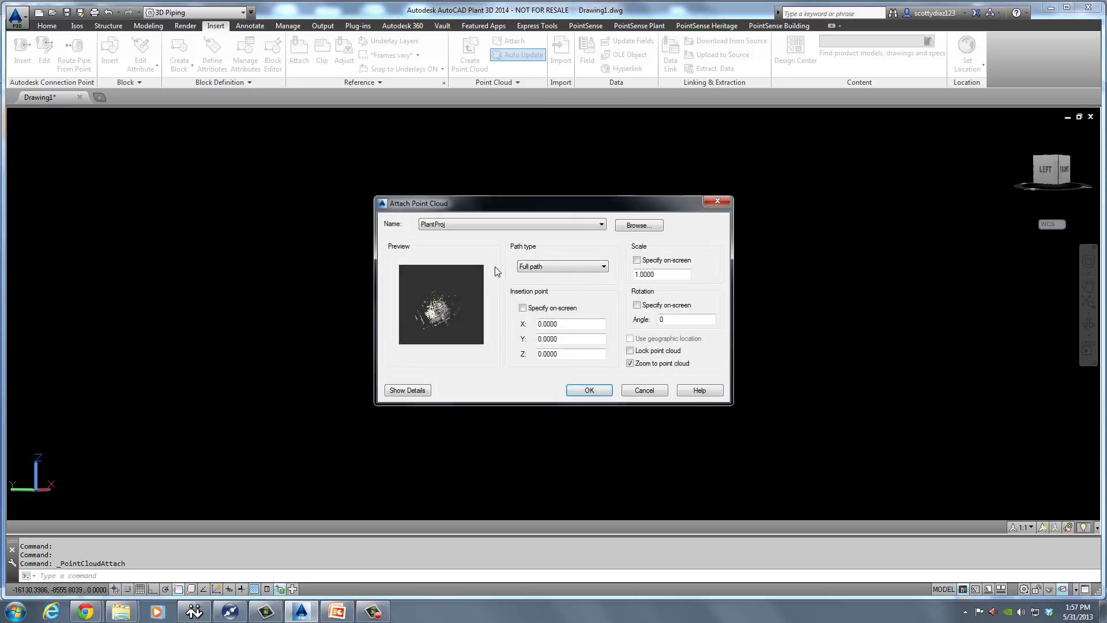
{"action": "left_click", "coordinate": [667, 275]}
{"action": "left_click_drag", "start_coordinate": [647, 276], "coordinate": [632, 276]}
{"action": "type", "text": "3"}
{"action": "left_click", "coordinate": [591, 391]}
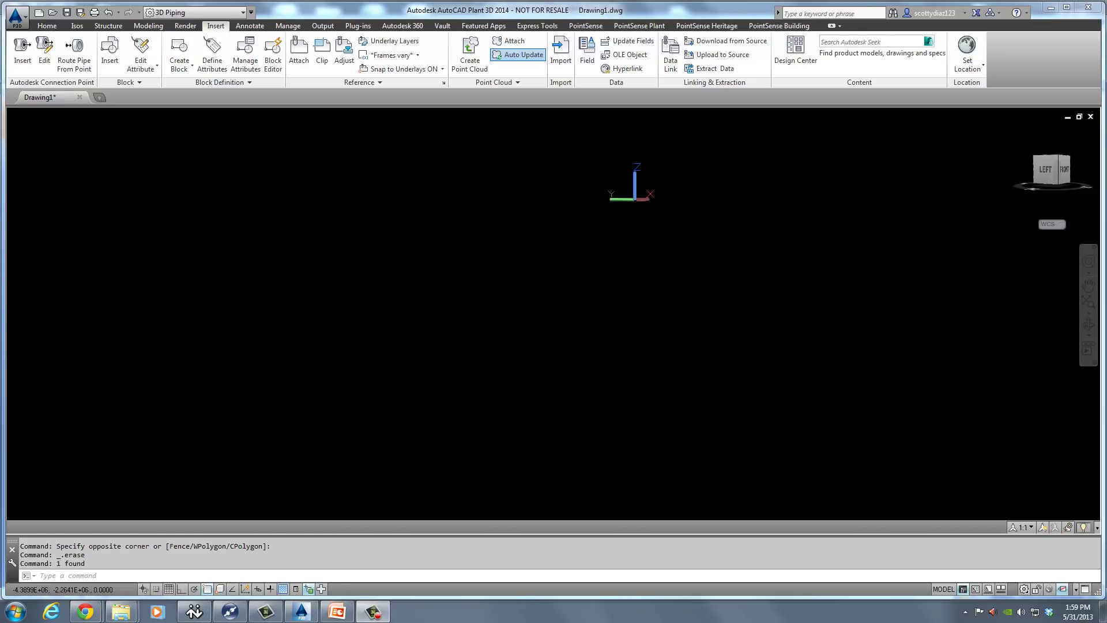
Insert PlantProj.rcp with PointSense Plant, using Meters as scan unit, Inch (US Survey) as drawing unit, and zooming to the cloud
{"action": "left_click", "coordinate": [643, 27]}
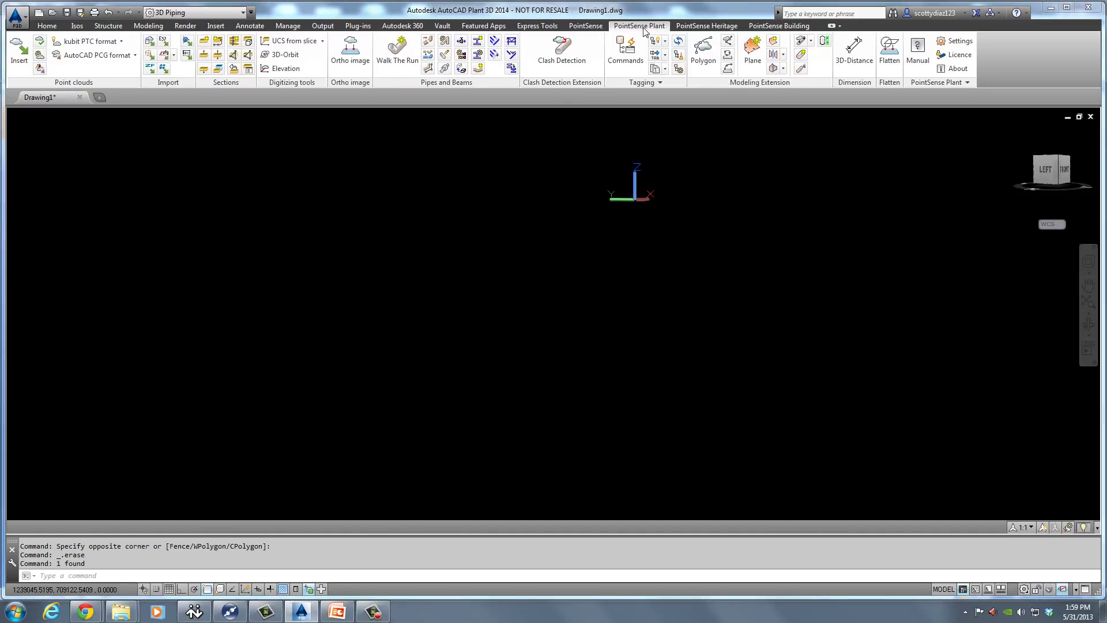
{"action": "left_click", "coordinate": [23, 65]}
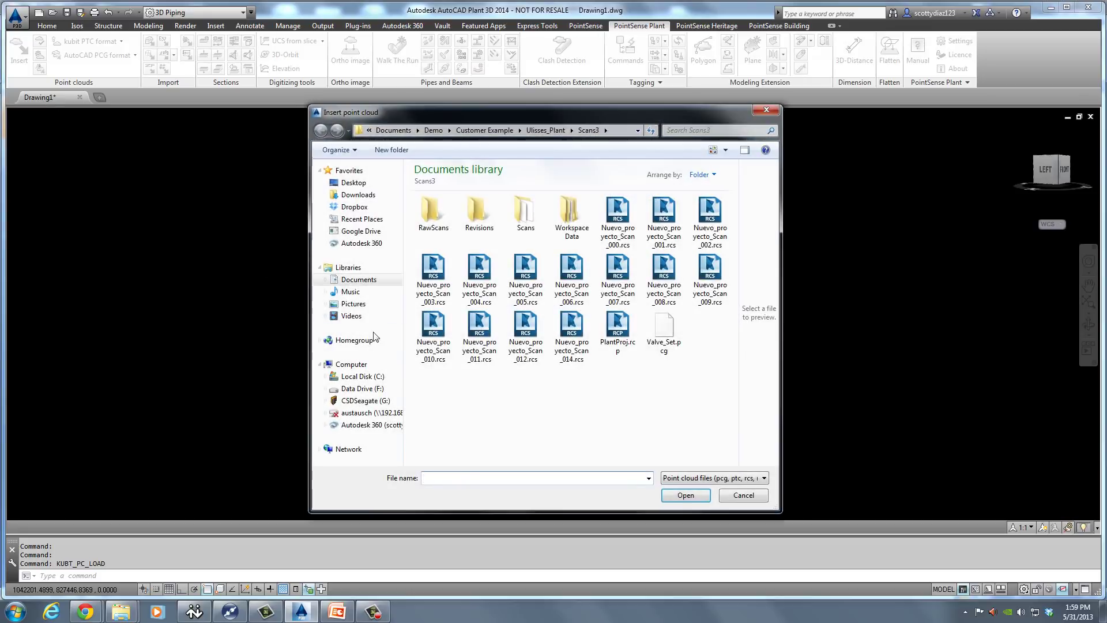
{"action": "left_click", "coordinate": [618, 346]}
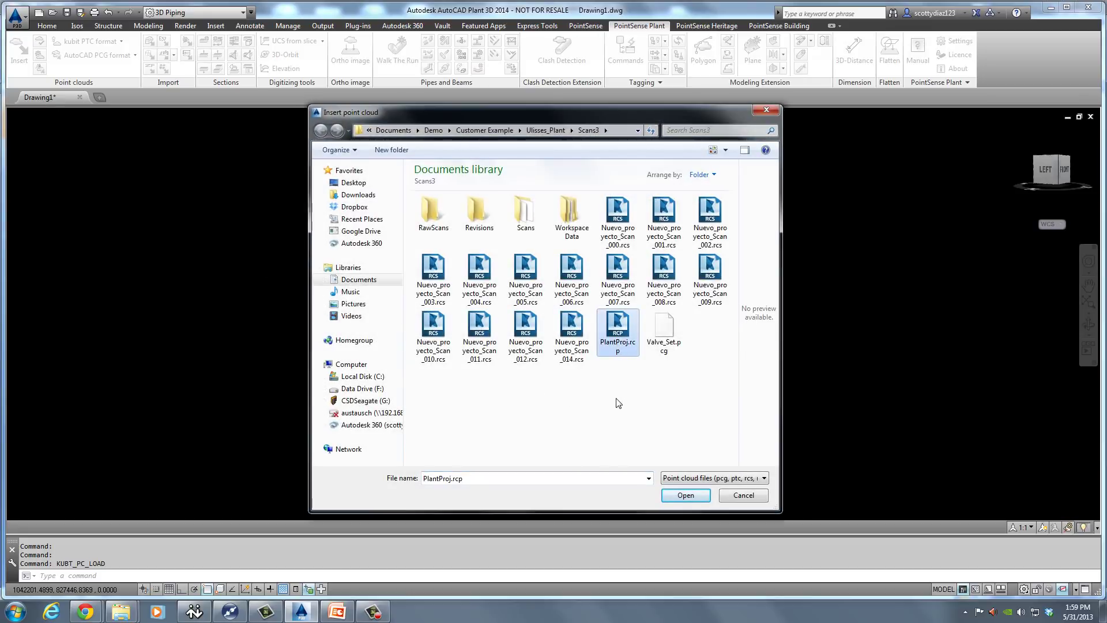
{"action": "left_click", "coordinate": [758, 479]}
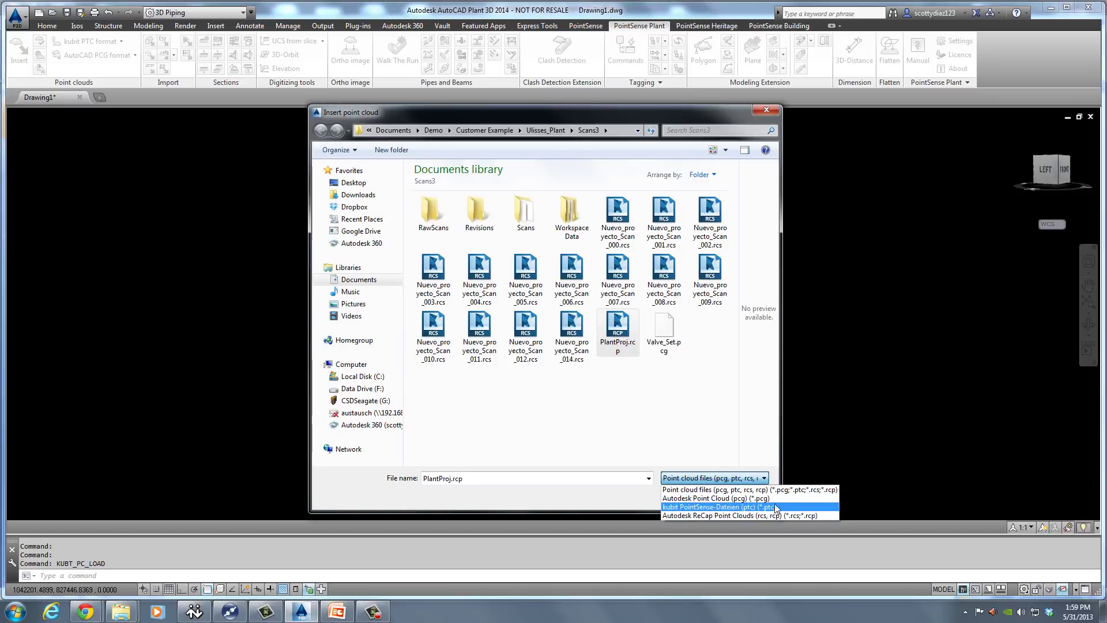
{"action": "left_click", "coordinate": [774, 489]}
{"action": "double_click", "coordinate": [610, 332]}
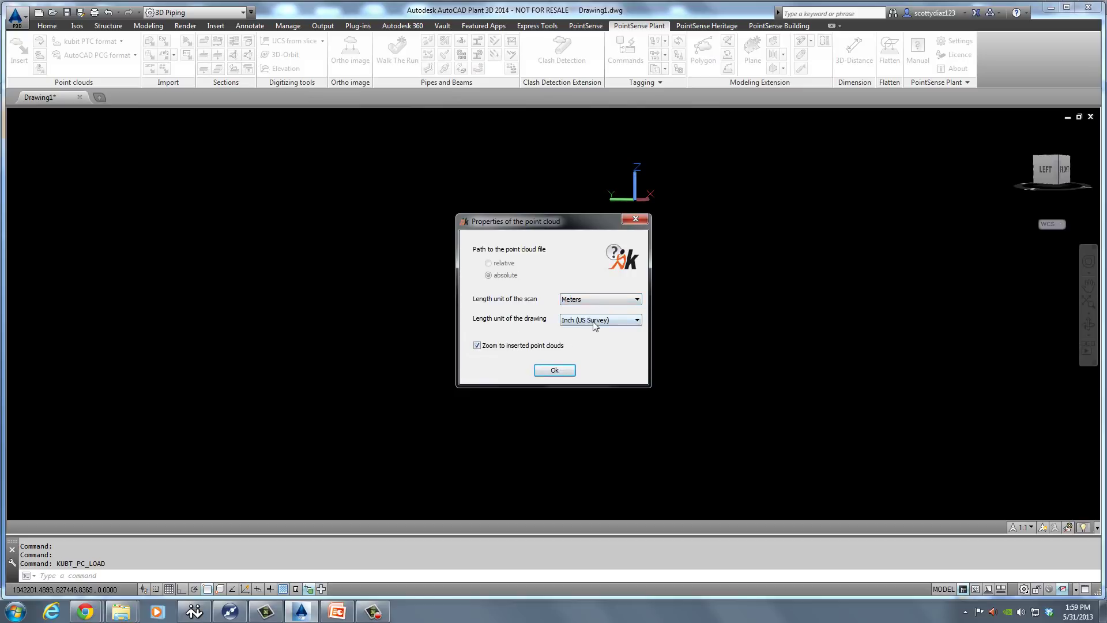
{"action": "left_click", "coordinate": [553, 371]}
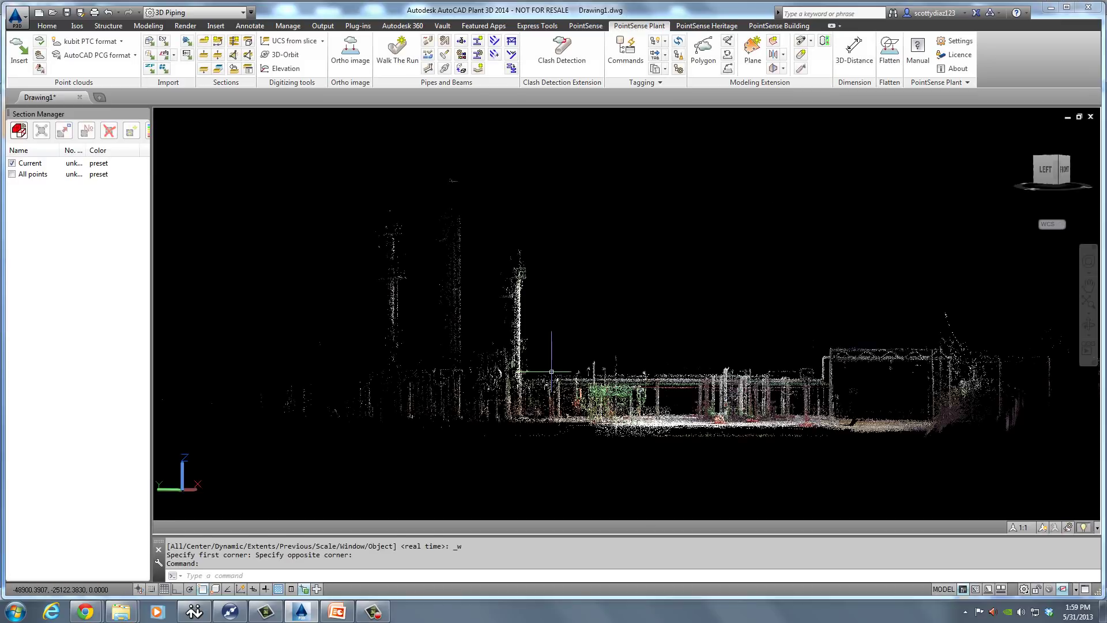
Raise the display density of the inserted point cloud to 100
{"action": "middle_click_drag", "start_coordinate": [744, 325], "coordinate": [740, 361], "text": "shift"}
{"action": "scroll", "coordinate": [732, 359], "scroll_direction": "up", "scroll_amount": 4}
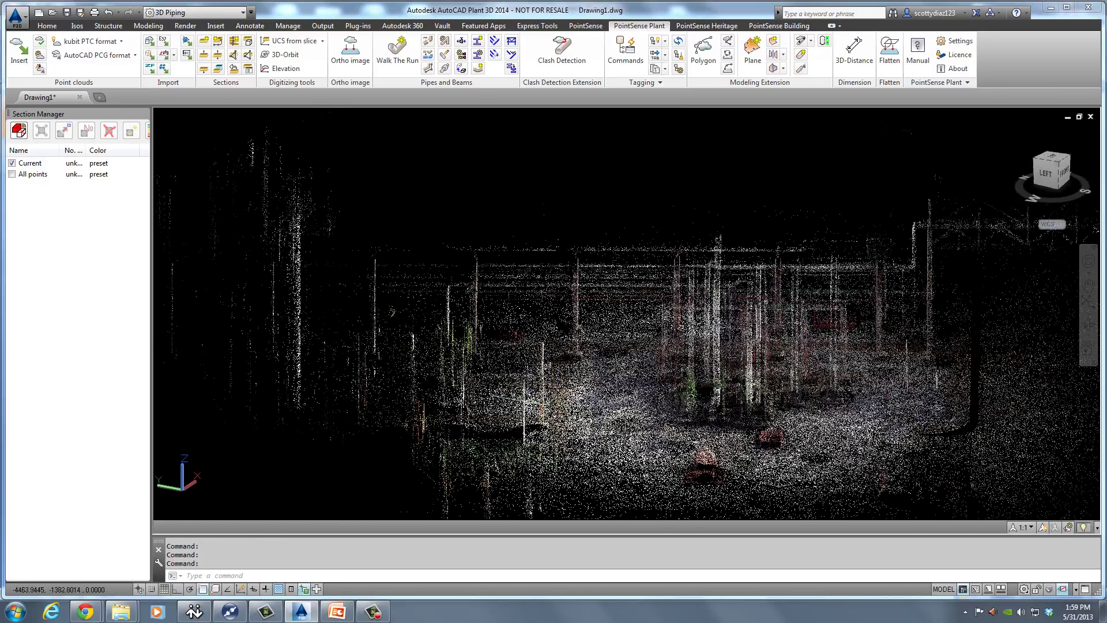
{"action": "middle_click_drag", "start_coordinate": [754, 439], "coordinate": [670, 340], "text": "shift"}
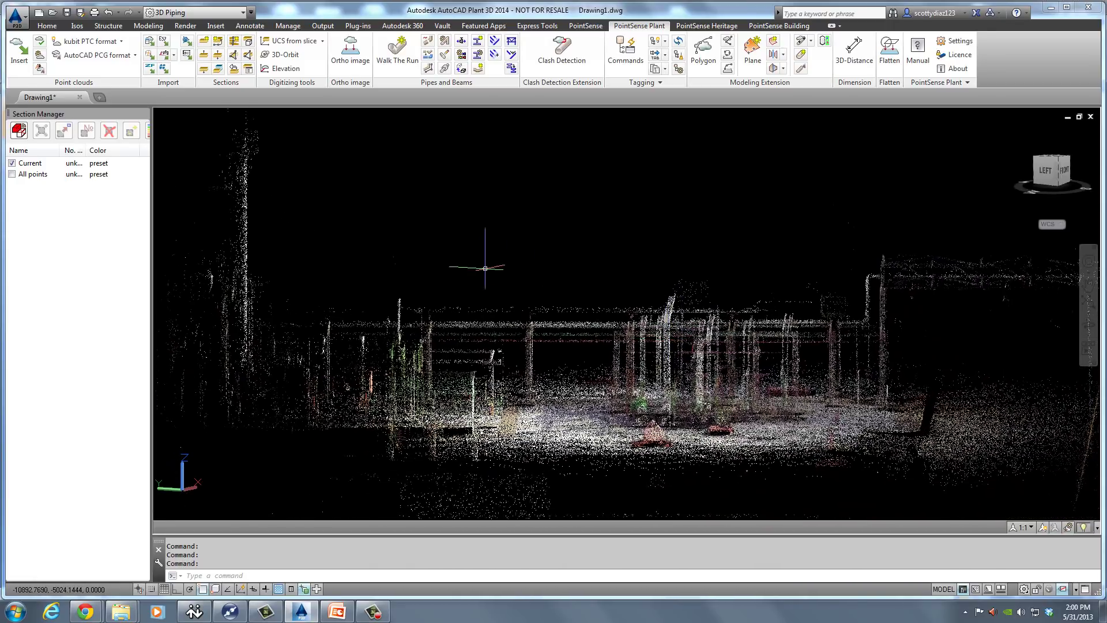
{"action": "left_click", "coordinate": [456, 319]}
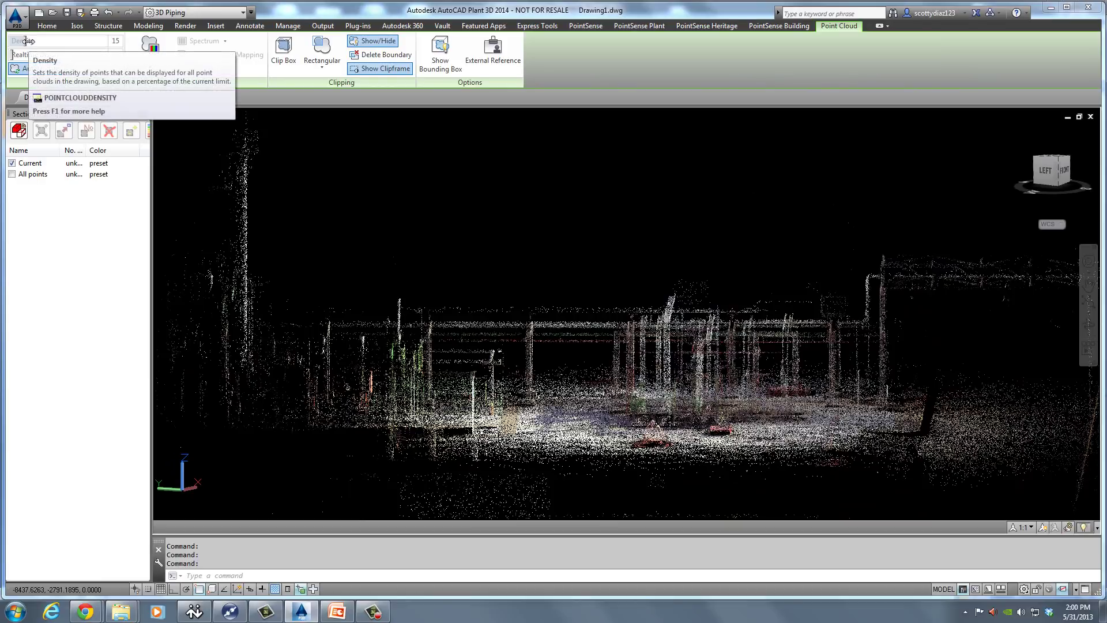
{"action": "left_click_drag", "start_coordinate": [27, 41], "coordinate": [124, 41]}
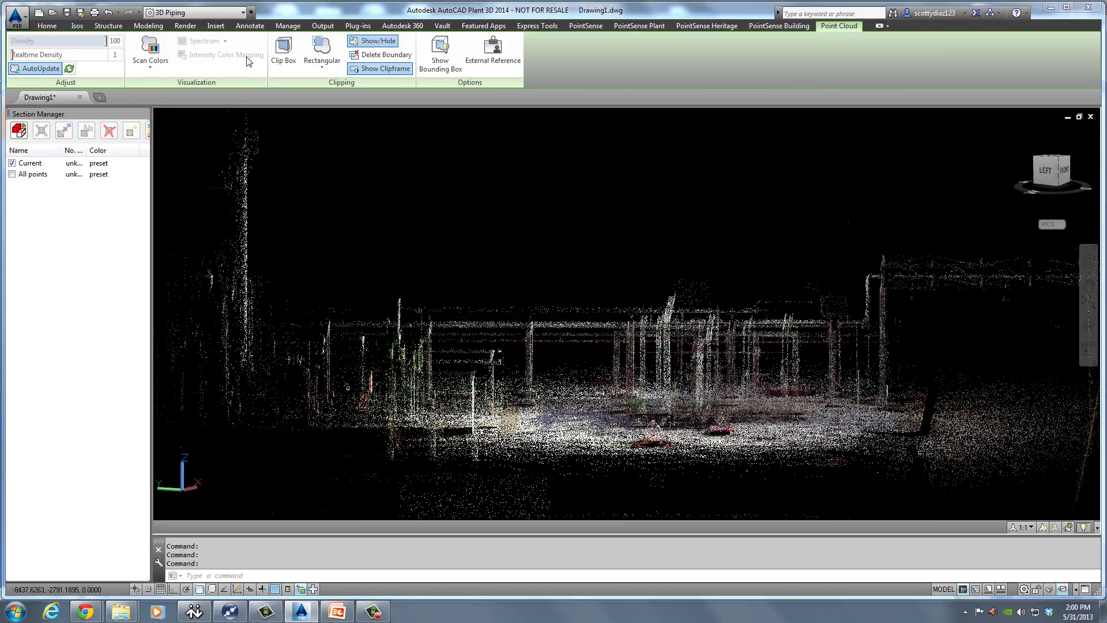
Set the POINTCLOUDPOINTMAX variable to 10000000
{"action": "middle_click_drag", "start_coordinate": [656, 259], "coordinate": [605, 269], "text": "shift"}
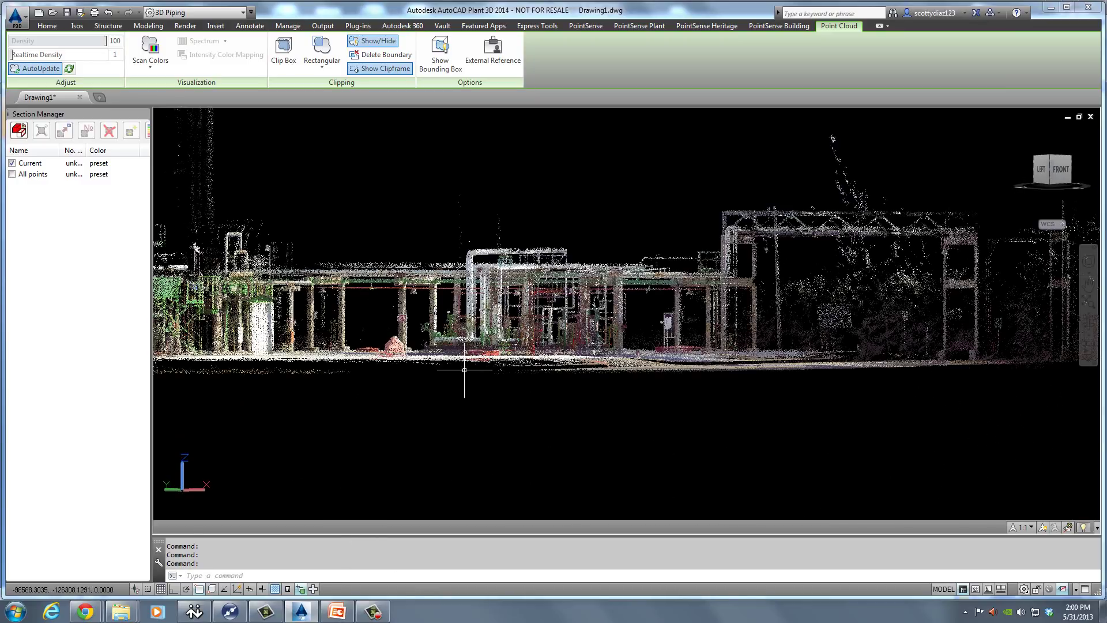
{"action": "type", "text": "ntcloud"}
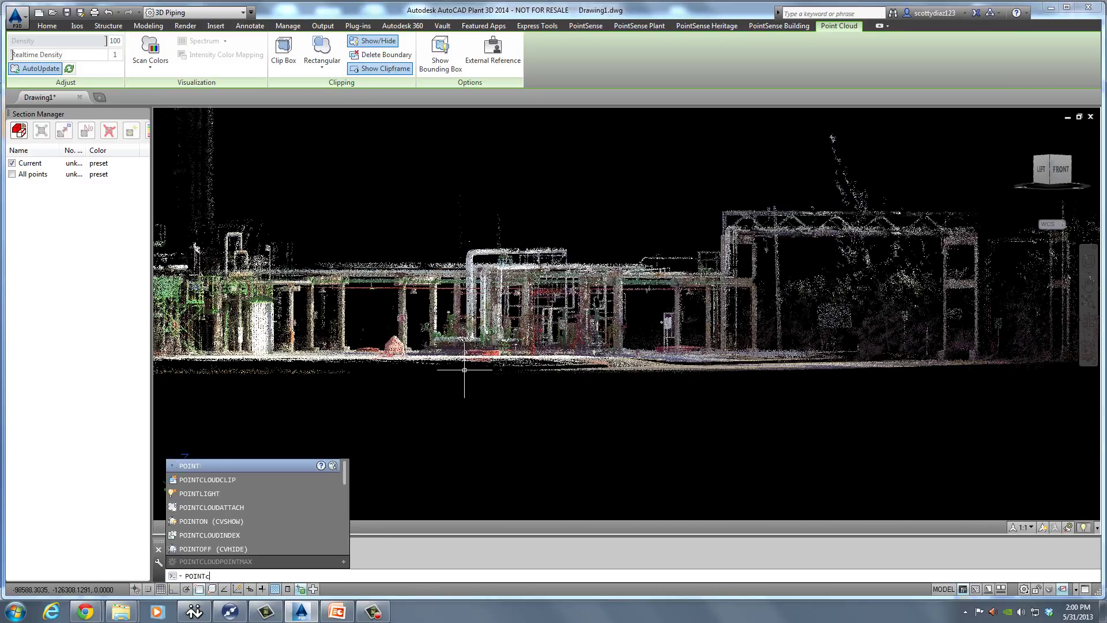
{"action": "type", "text": "point"}
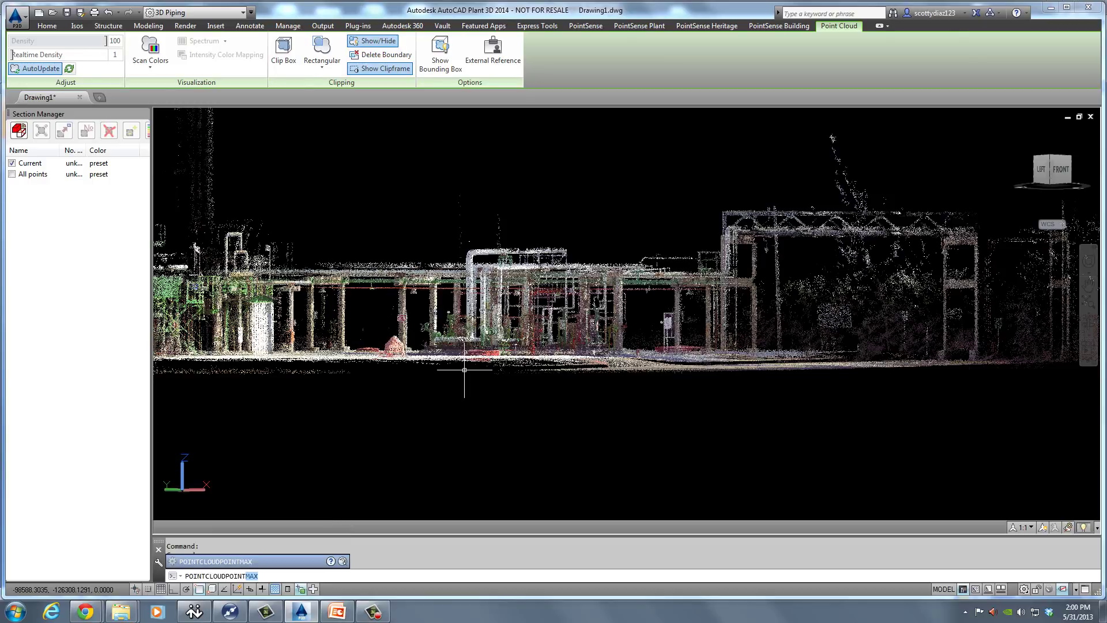
{"action": "key", "text": "Return"}
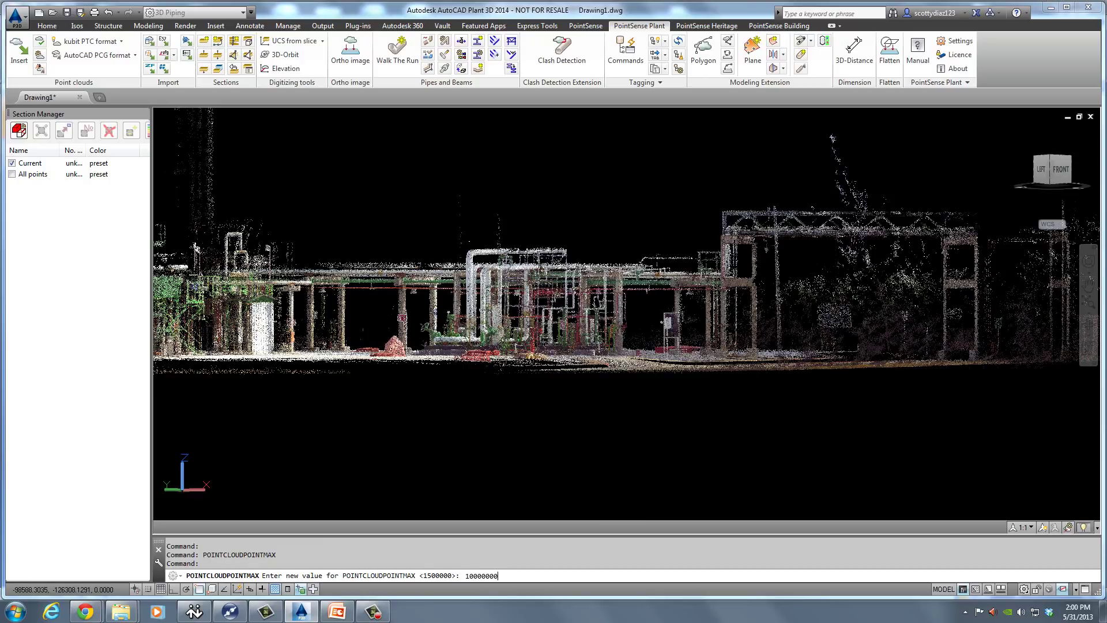
{"action": "key", "text": "Return"}
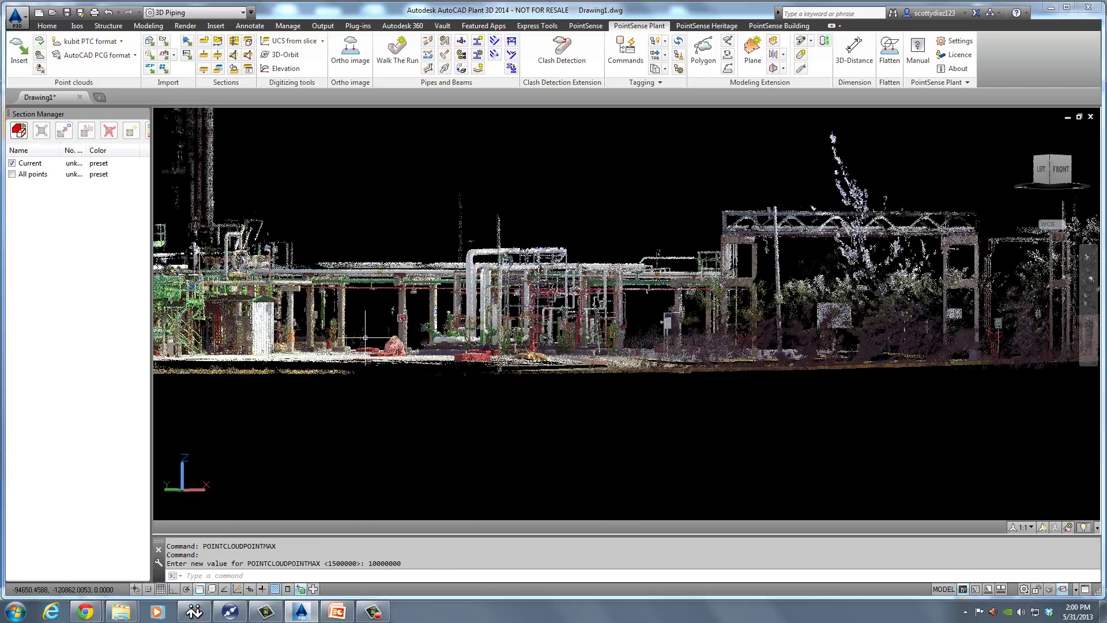
Turn off automatic updating of the point cloud display and deselect the cloud
{"action": "scroll", "coordinate": [366, 338], "scroll_direction": "down", "scroll_amount": 1}
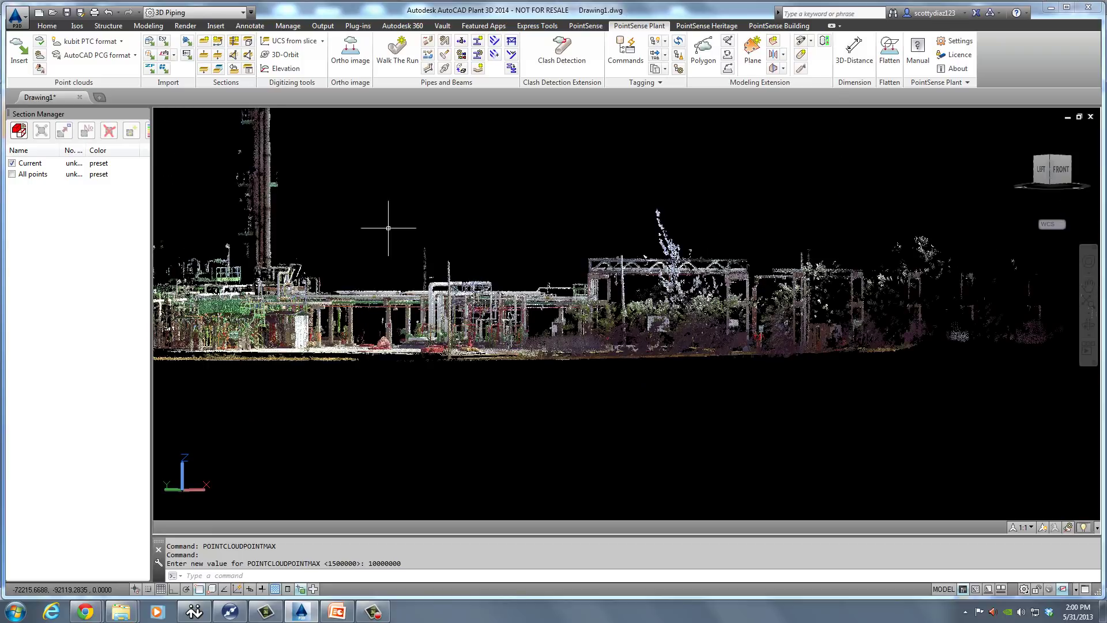
{"action": "middle_click_drag", "start_coordinate": [437, 248], "coordinate": [404, 260]}
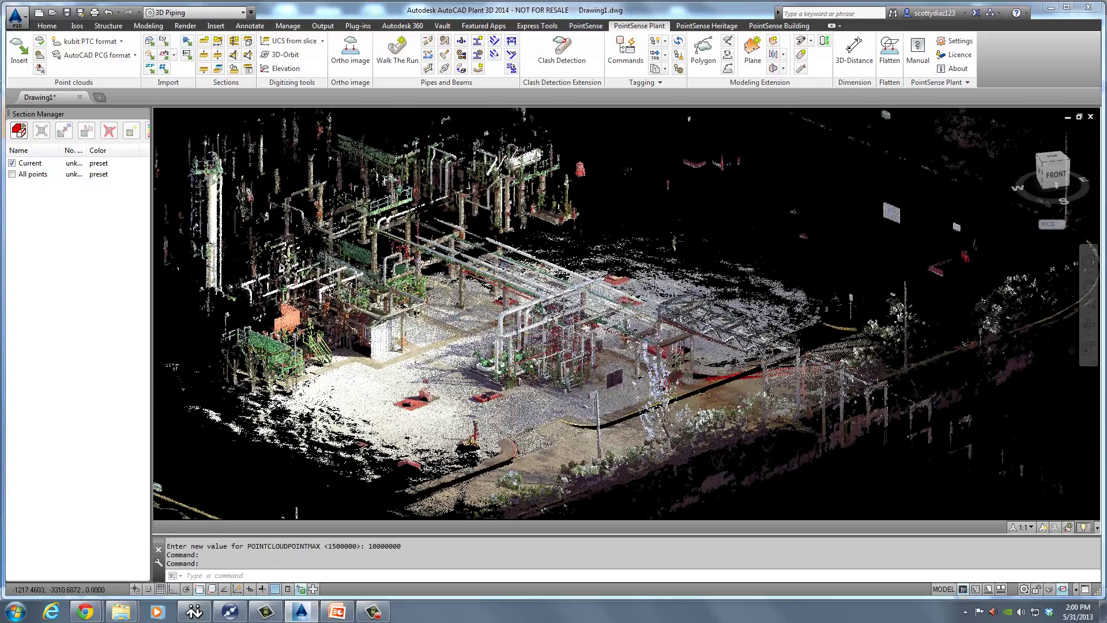
{"action": "scroll", "coordinate": [511, 331], "scroll_direction": "up", "scroll_amount": 2}
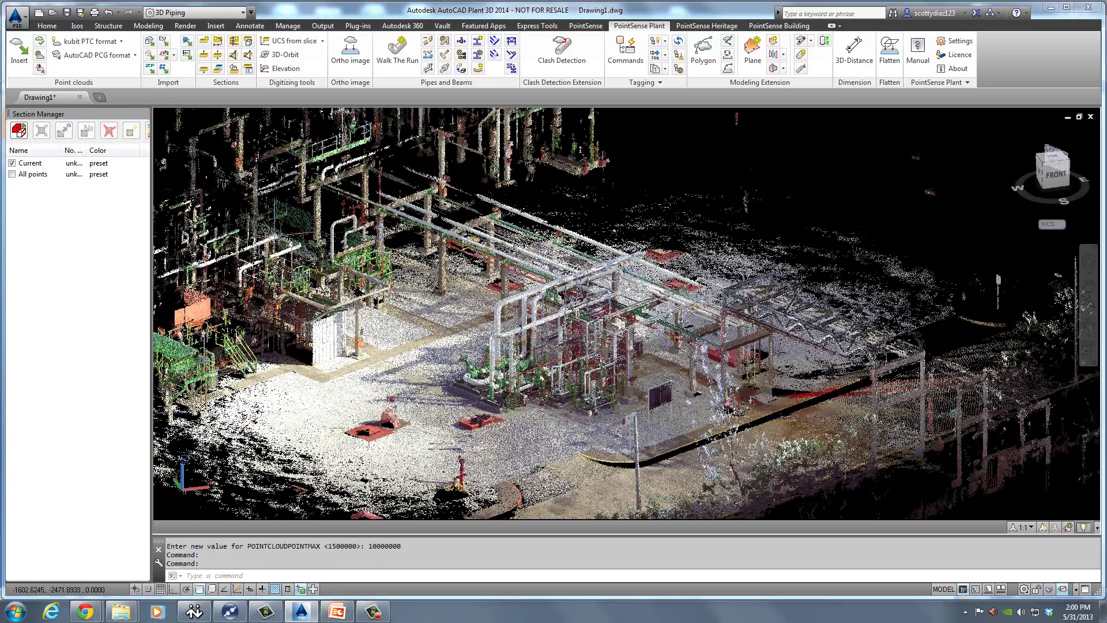
{"action": "left_click", "coordinate": [213, 178]}
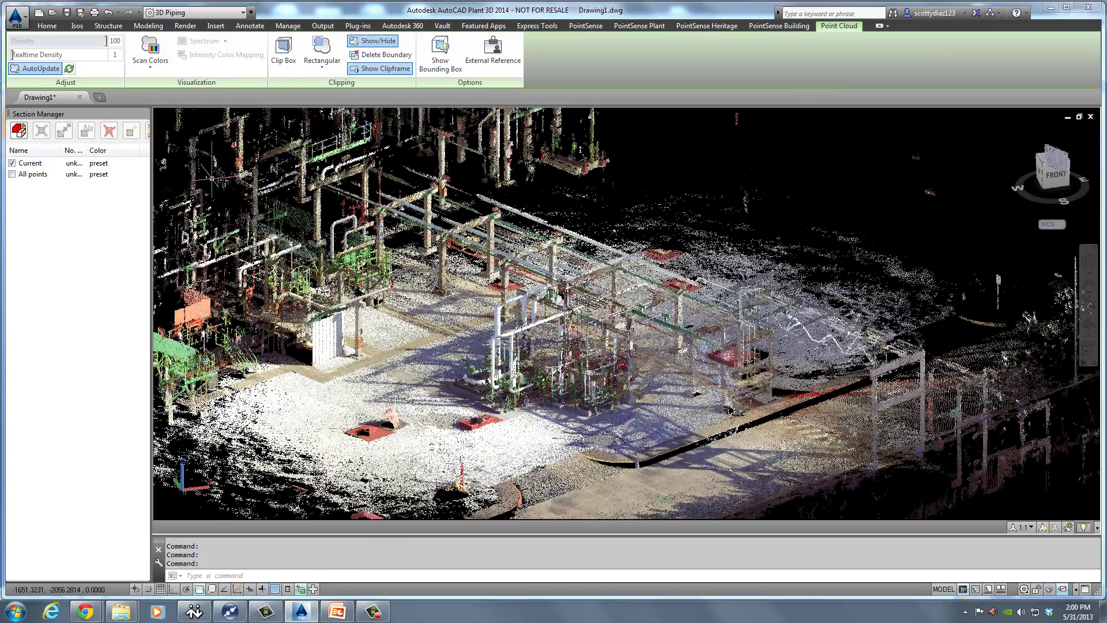
{"action": "left_click", "coordinate": [50, 73]}
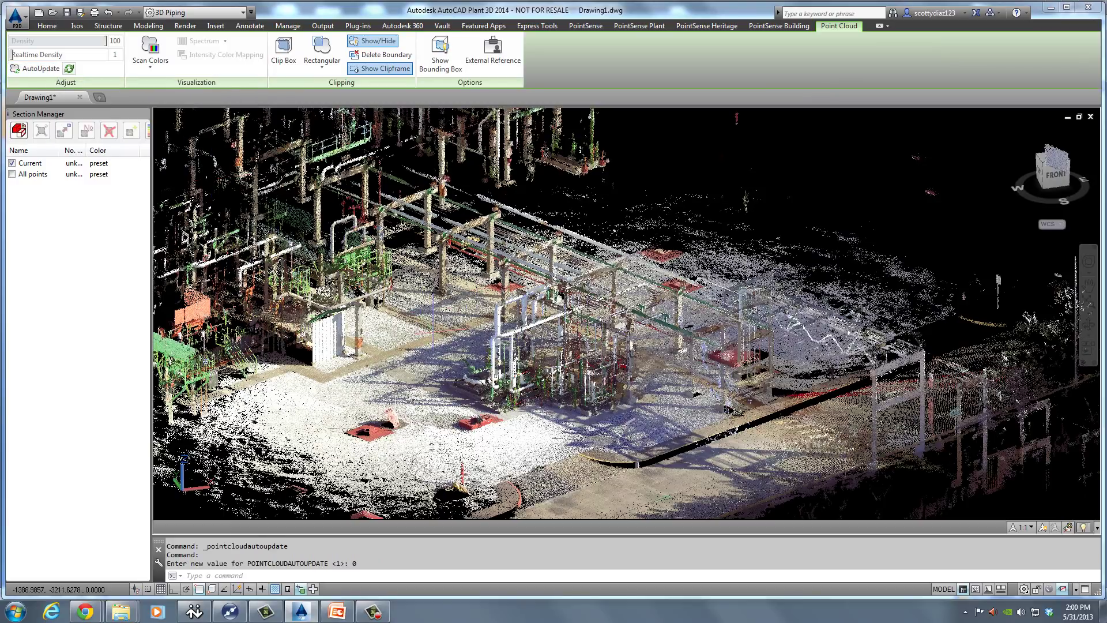
{"action": "scroll", "coordinate": [433, 333], "scroll_direction": "down", "scroll_amount": 2}
{"action": "key", "text": "Escape"}
Regenerate the point cloud in a close view of the green valves and white vertical pipes
{"action": "scroll", "coordinate": [433, 333], "scroll_direction": "down", "scroll_amount": 4}
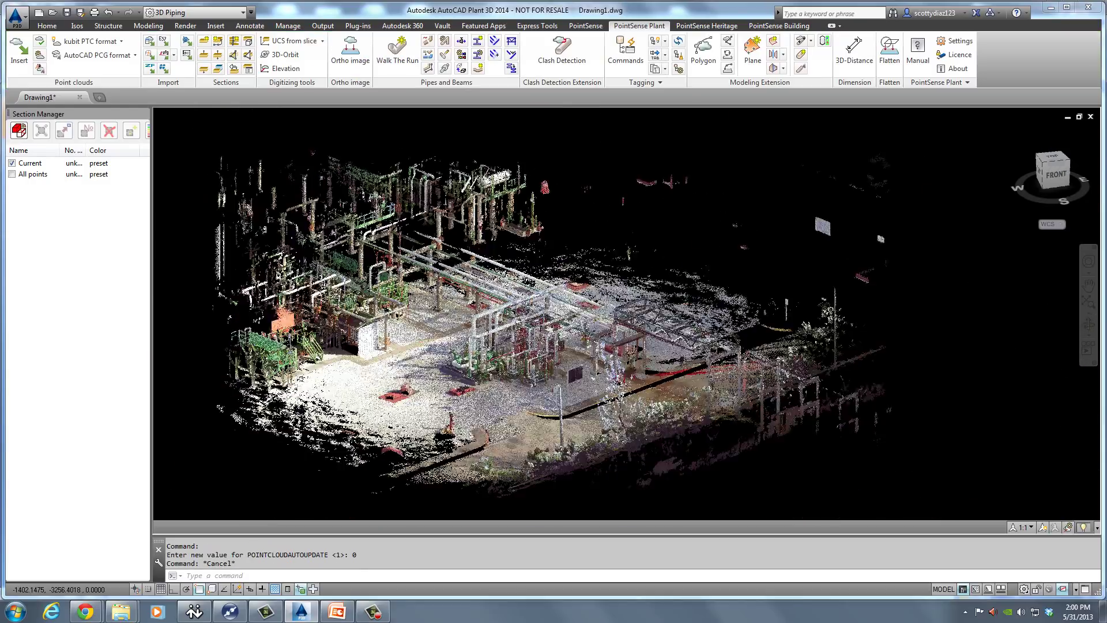
{"action": "middle_click_drag", "start_coordinate": [436, 356], "coordinate": [500, 340], "text": "shift"}
{"action": "scroll", "coordinate": [484, 340], "scroll_direction": "up", "scroll_amount": 5}
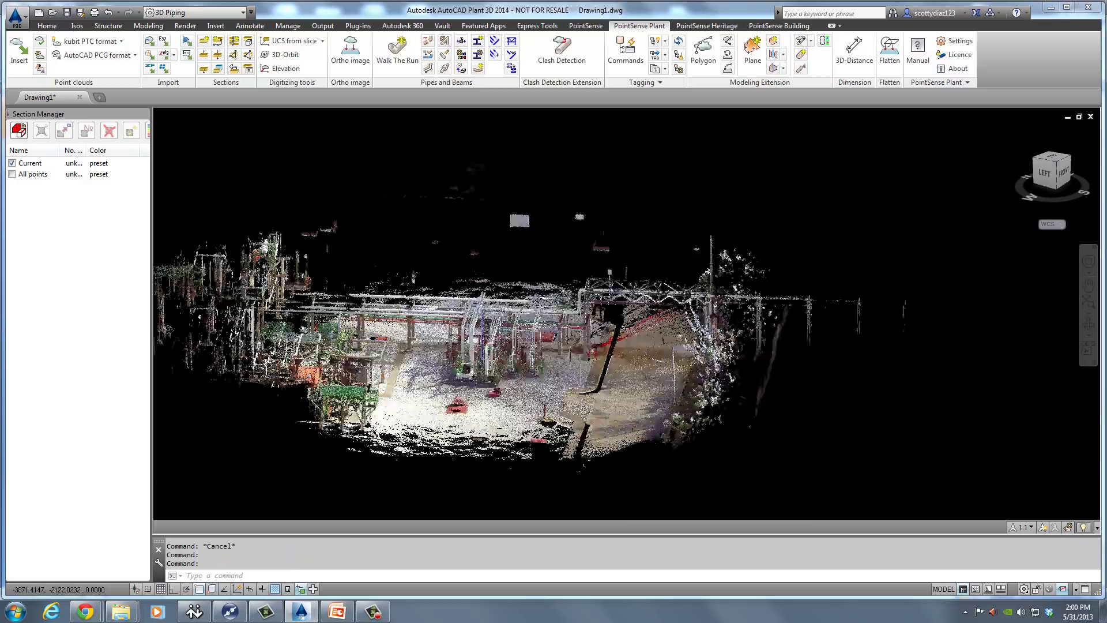
{"action": "middle_click_drag", "start_coordinate": [528, 376], "coordinate": [508, 365], "text": "shift"}
{"action": "middle_click_drag", "start_coordinate": [730, 421], "coordinate": [325, 271]}
{"action": "scroll", "coordinate": [593, 400], "scroll_direction": "up", "scroll_amount": 3}
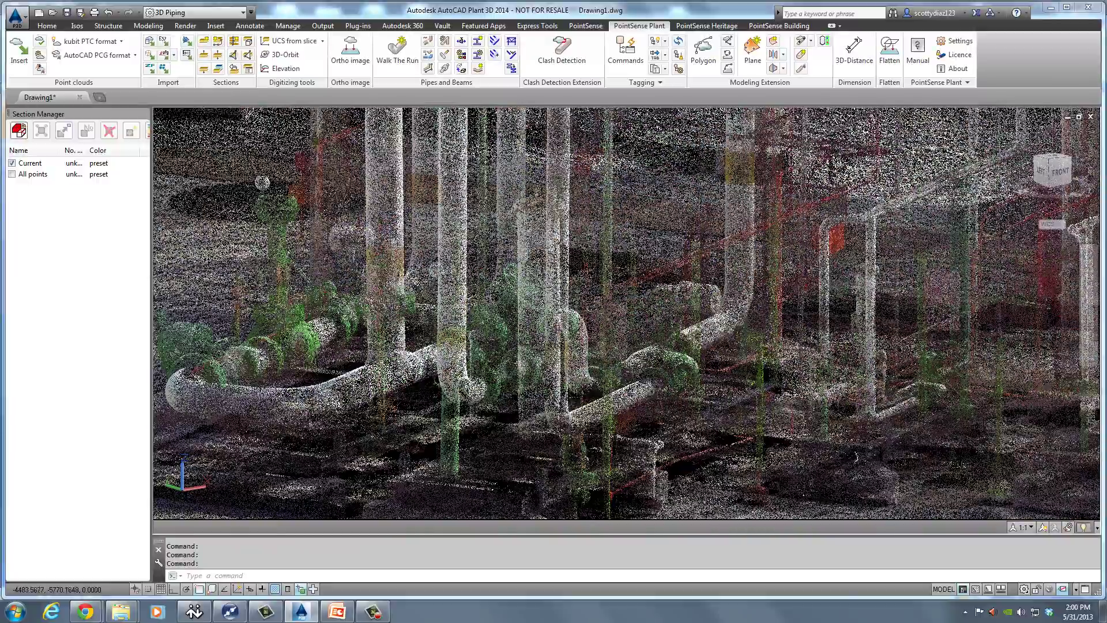
{"action": "middle_click_drag", "start_coordinate": [514, 399], "coordinate": [726, 409]}
{"action": "scroll", "coordinate": [726, 409], "scroll_direction": "down", "scroll_amount": 1}
{"action": "scroll", "coordinate": [726, 407], "scroll_direction": "down", "scroll_amount": 2}
{"action": "scroll", "coordinate": [612, 396], "scroll_direction": "up", "scroll_amount": 3}
{"action": "type", "text": "reg"}
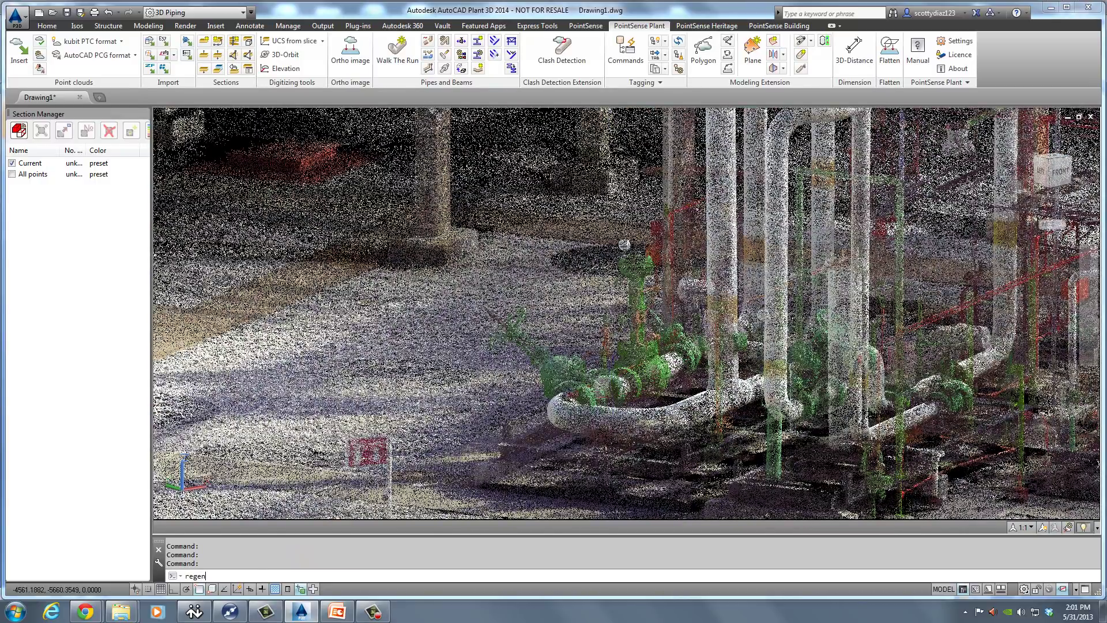
{"action": "type", "text": "en"}
{"action": "key", "text": "Return"}
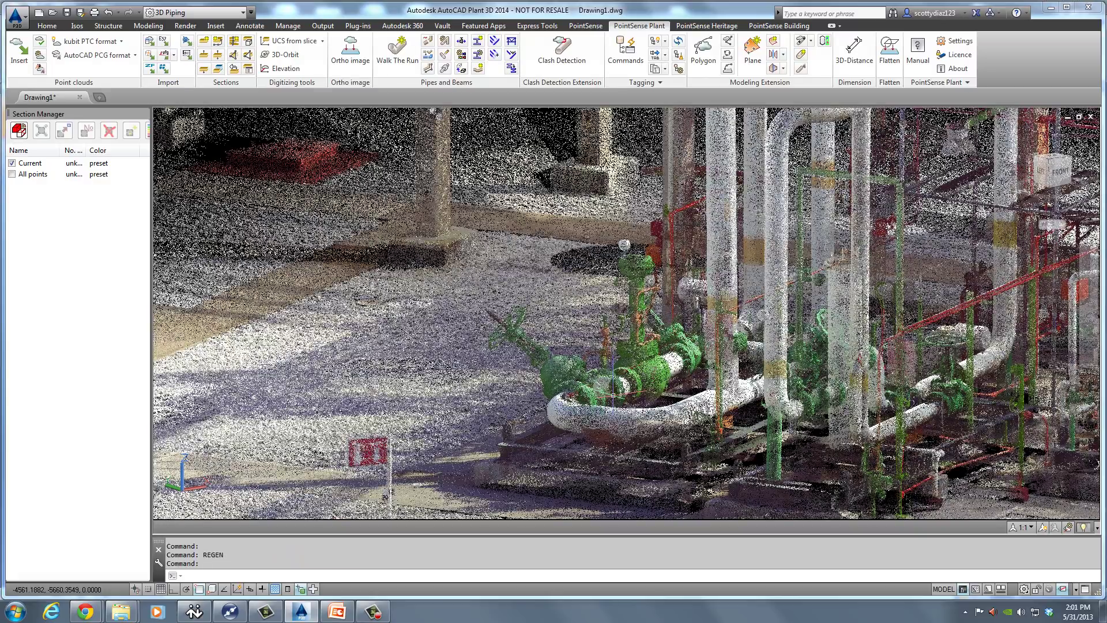
Examine the overhead pipe runs and the bends into the vertical pipes up close from the front
{"action": "scroll", "coordinate": [567, 404], "scroll_direction": "down", "scroll_amount": 6}
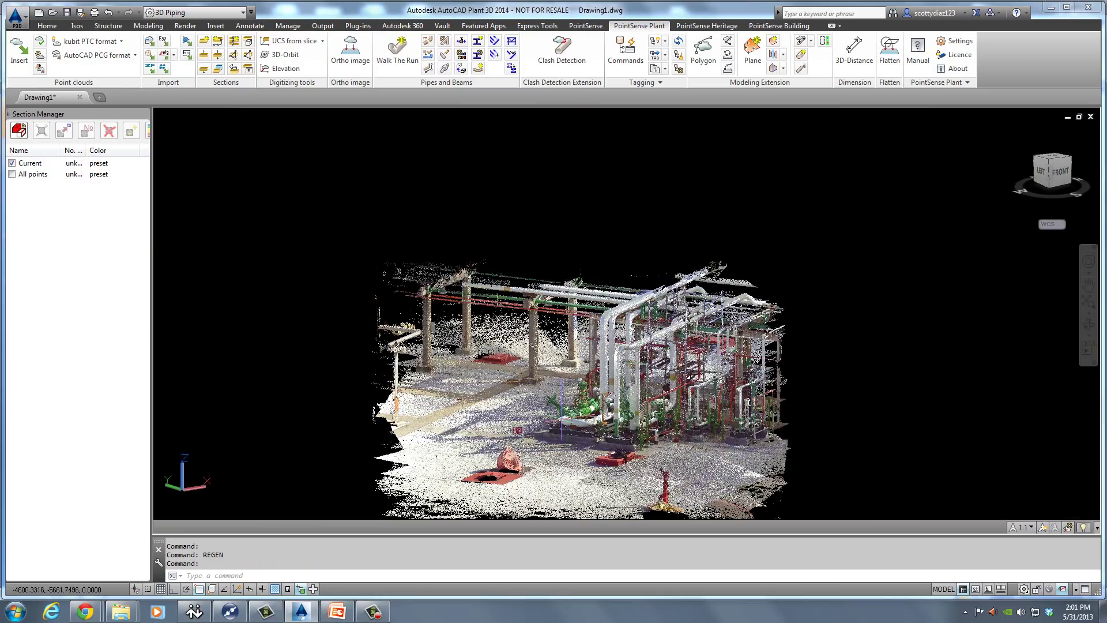
{"action": "middle_click_drag", "start_coordinate": [683, 427], "coordinate": [551, 370], "text": "shift"}
{"action": "scroll", "coordinate": [551, 371], "scroll_direction": "up", "scroll_amount": 10}
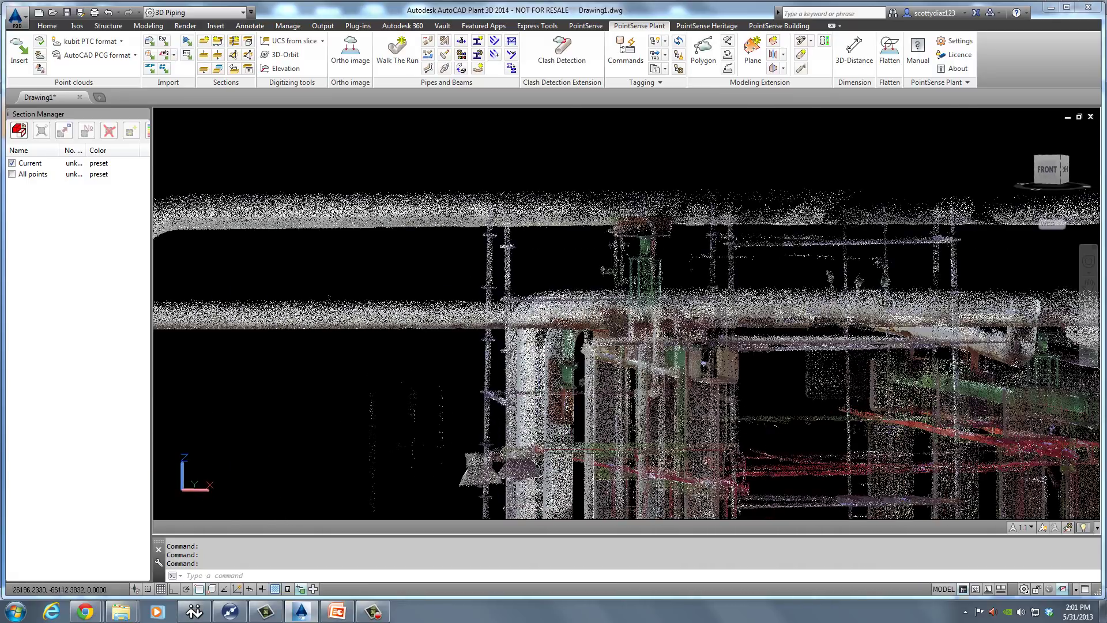
{"action": "scroll", "coordinate": [538, 397], "scroll_direction": "up", "scroll_amount": 2}
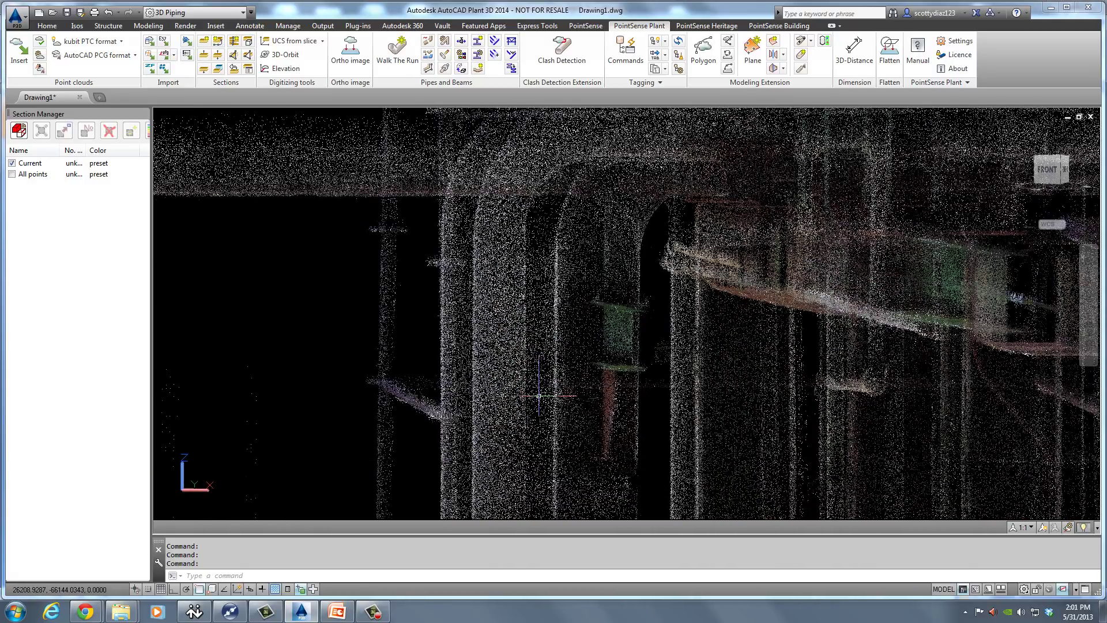
{"action": "left_click", "coordinate": [511, 361]}
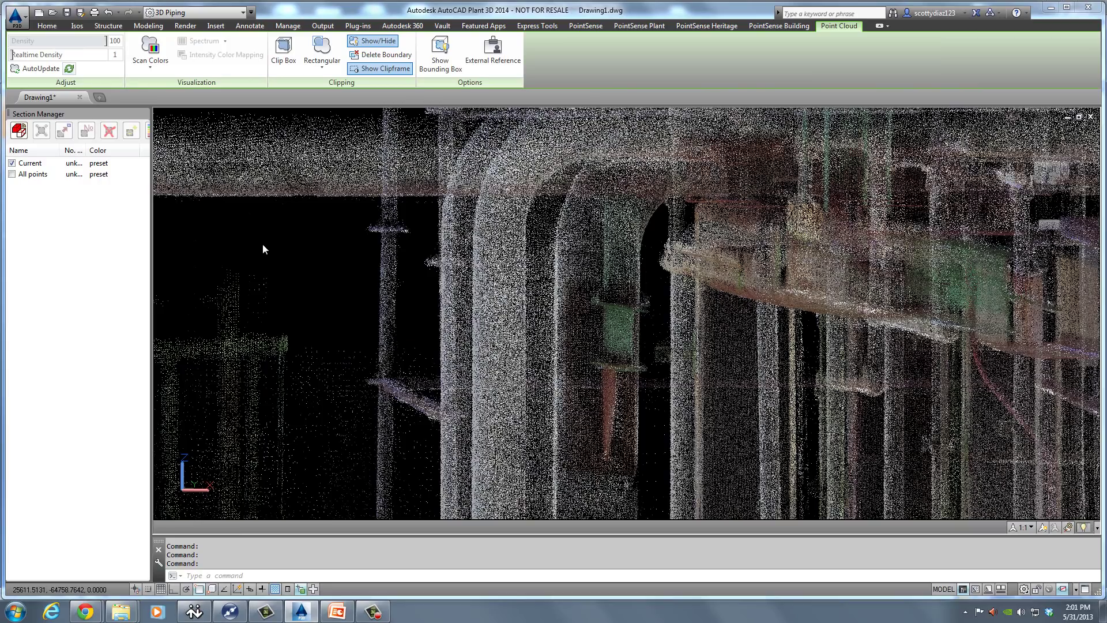
{"action": "key", "text": "Escape"}
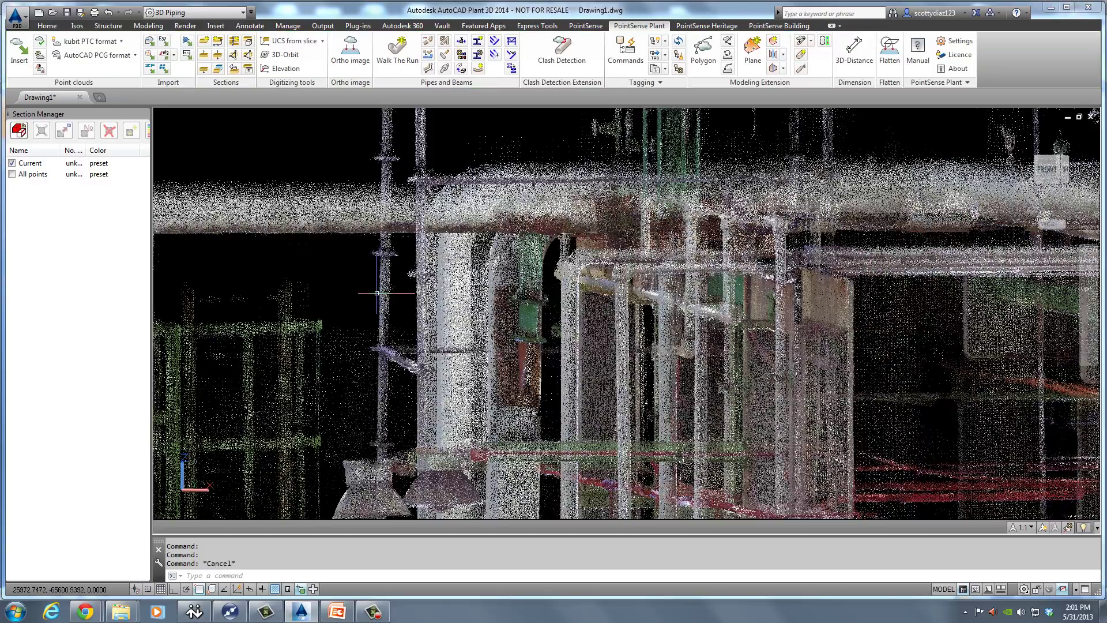
{"action": "scroll", "coordinate": [376, 293], "scroll_direction": "down", "scroll_amount": 6}
{"action": "scroll", "coordinate": [379, 323], "scroll_direction": "down", "scroll_amount": 5}
{"action": "middle_click_drag", "start_coordinate": [378, 323], "coordinate": [466, 324]}
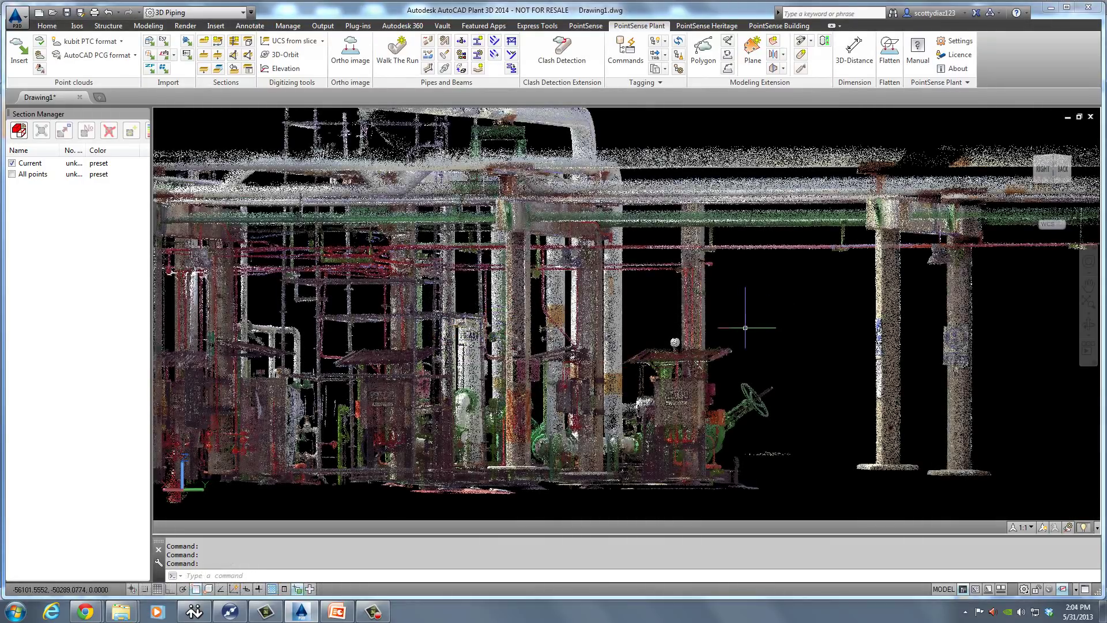
Draw a chain of short connected line segments down the column beneath the green overhead beam, picking scan points, and inspect it from the opposite side
{"action": "middle_click_drag", "start_coordinate": [745, 327], "coordinate": [746, 329], "text": "shift"}
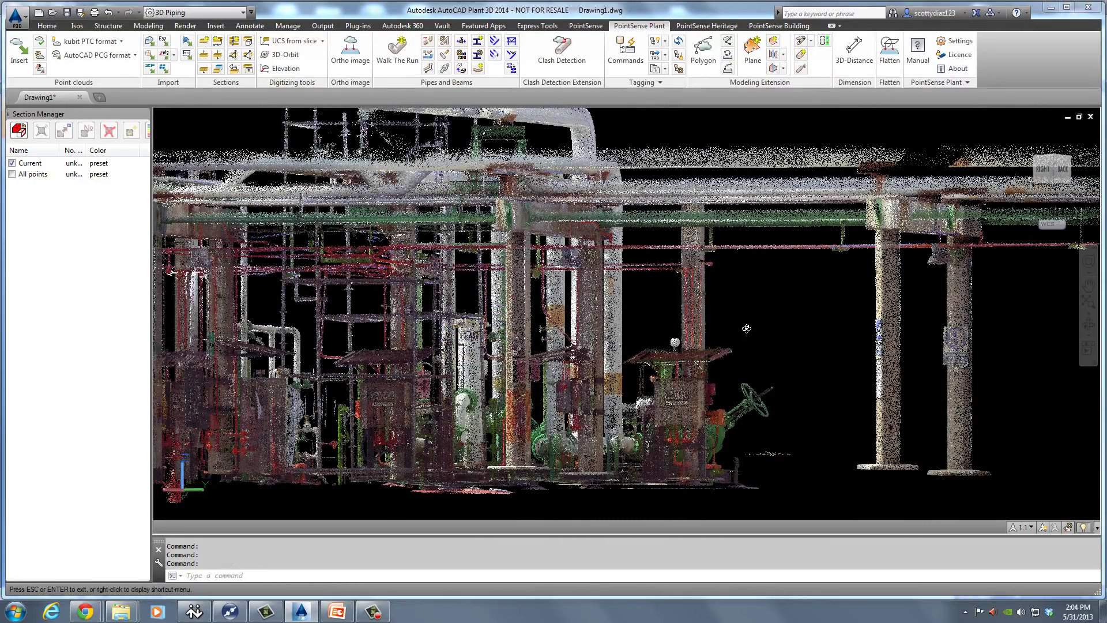
{"action": "middle_click_drag", "start_coordinate": [746, 328], "coordinate": [756, 328], "text": "shift"}
{"action": "scroll", "coordinate": [577, 315], "scroll_direction": "up", "scroll_amount": 2}
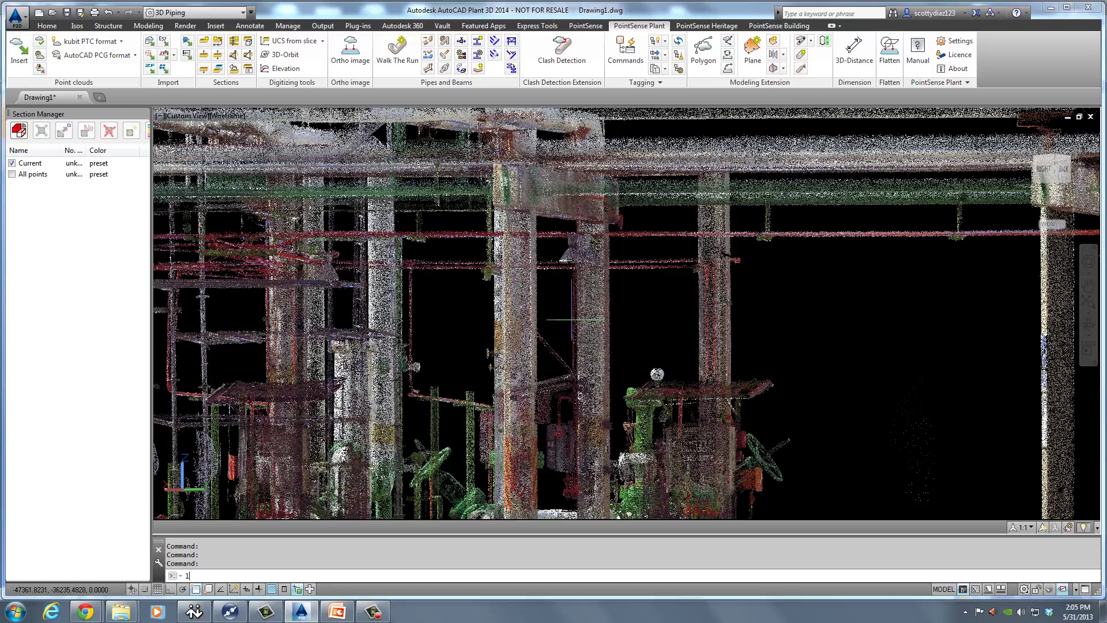
{"action": "key", "text": "Return"}
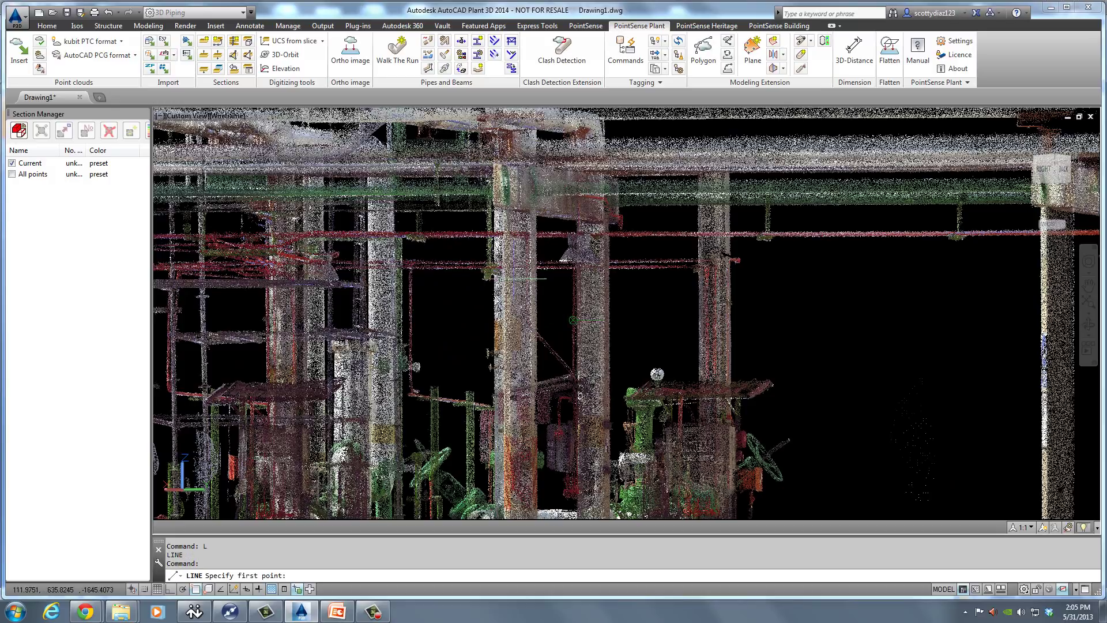
{"action": "left_click", "coordinate": [519, 257]}
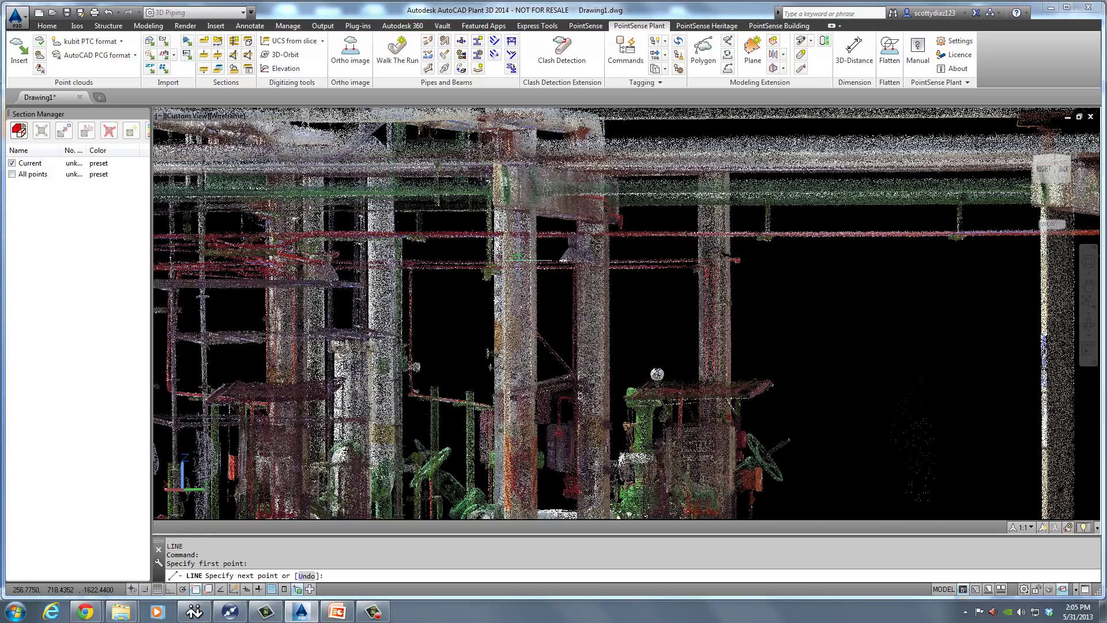
{"action": "left_click", "coordinate": [521, 282]}
{"action": "left_click", "coordinate": [509, 300]}
{"action": "left_click", "coordinate": [509, 318]}
{"action": "left_click", "coordinate": [521, 340]}
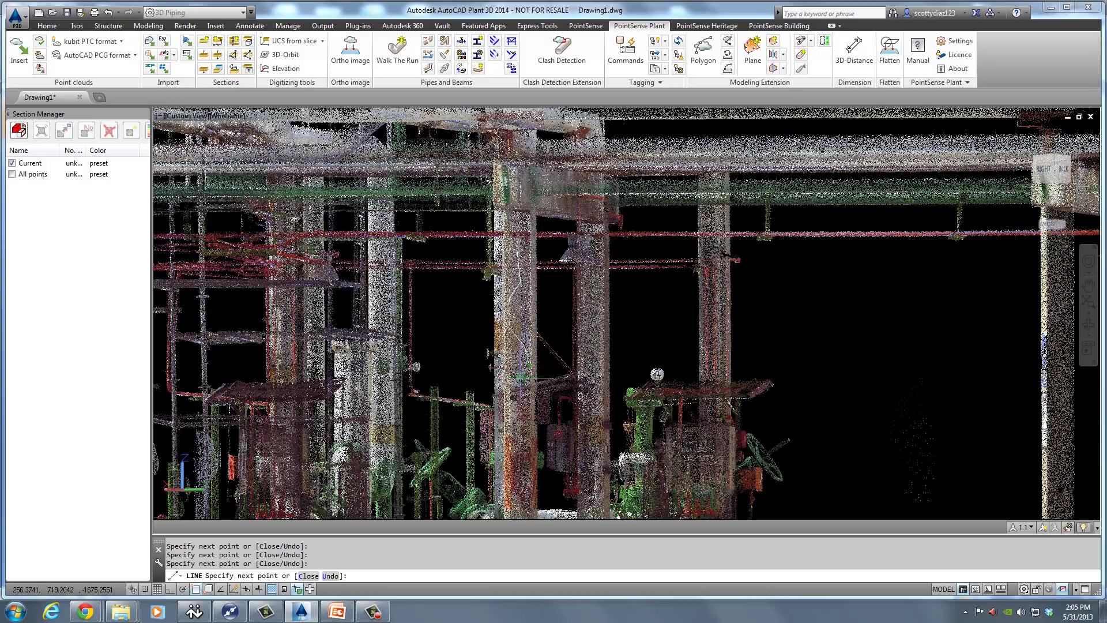
{"action": "key", "text": "Return"}
{"action": "middle_click_drag", "start_coordinate": [613, 283], "coordinate": [497, 313], "text": "shift"}
{"action": "middle_click_drag", "start_coordinate": [376, 278], "coordinate": [328, 294], "text": "shift"}
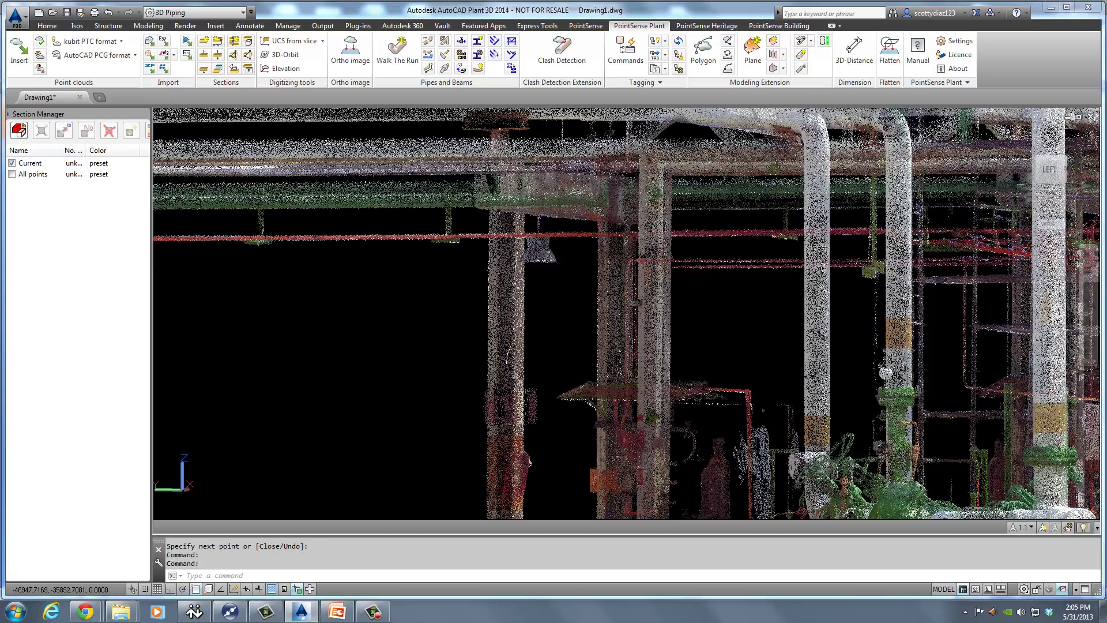